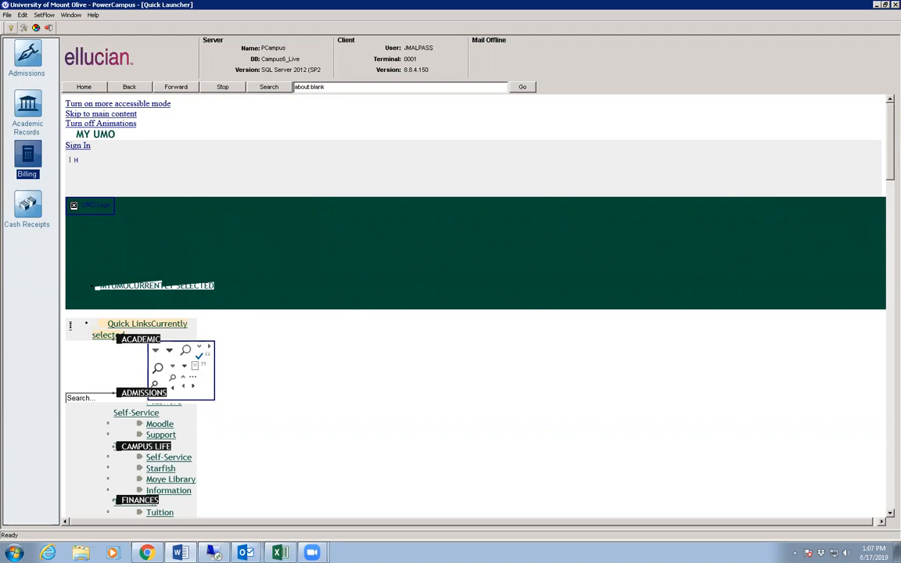
Open Copy/Delete Assessment Rules in the Billing Processing workflow of the Billing module
left_click(31, 154)
left_click(47, 15)
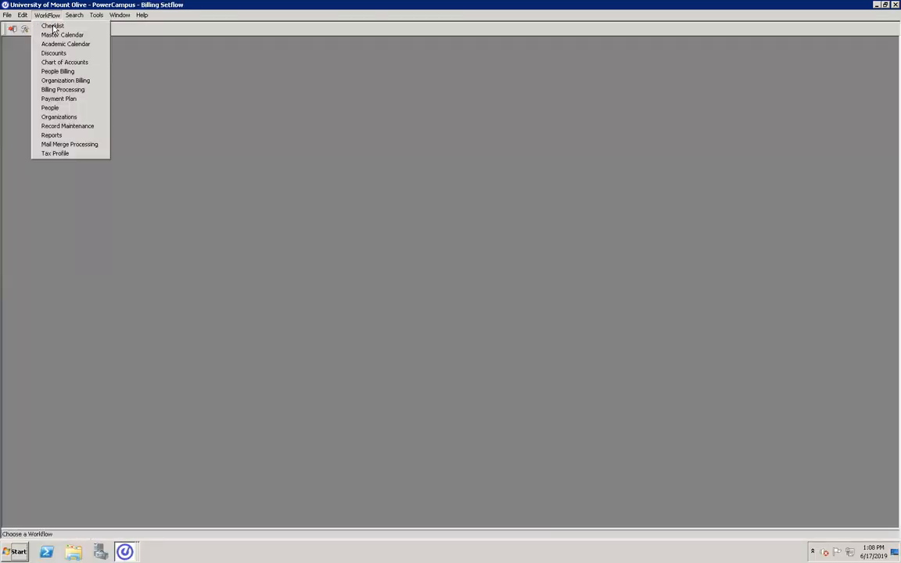
left_click(62, 88)
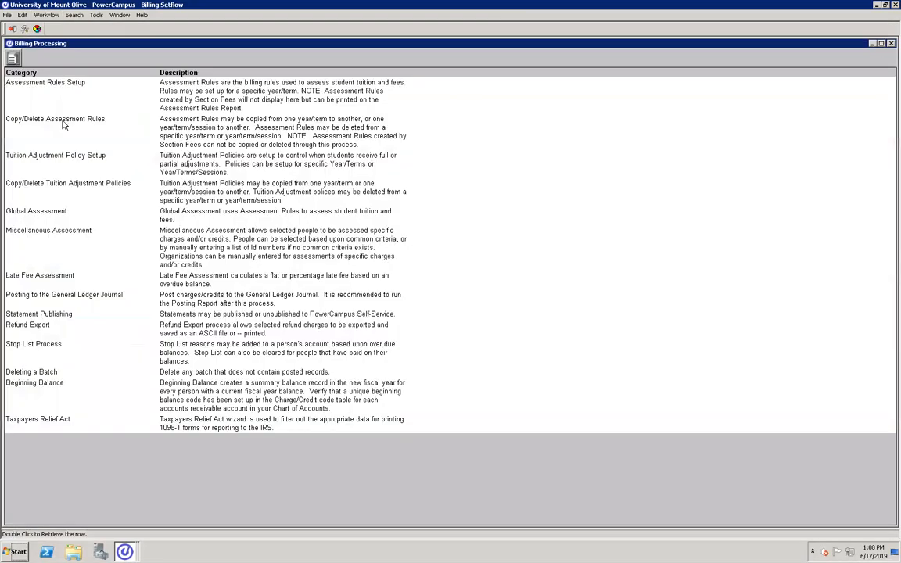
left_click(102, 121)
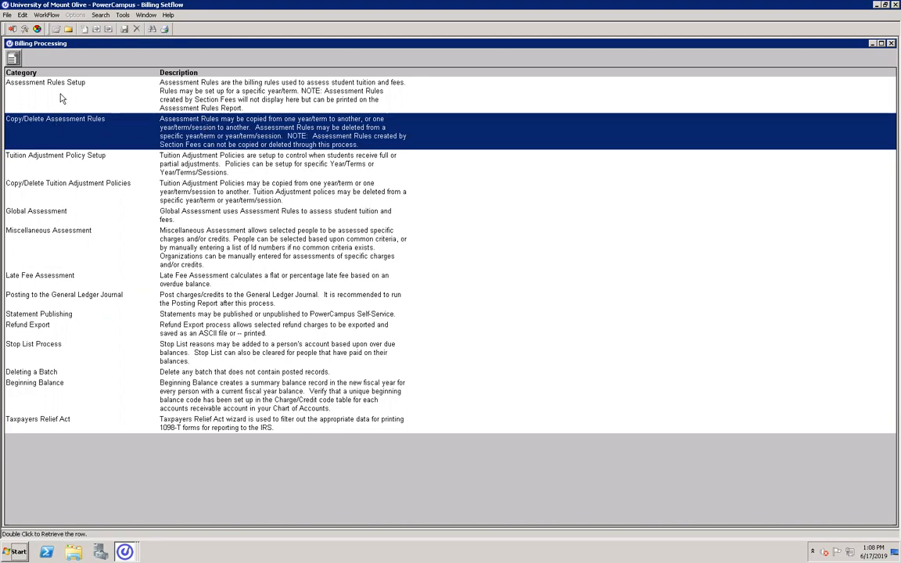
double_click(39, 122)
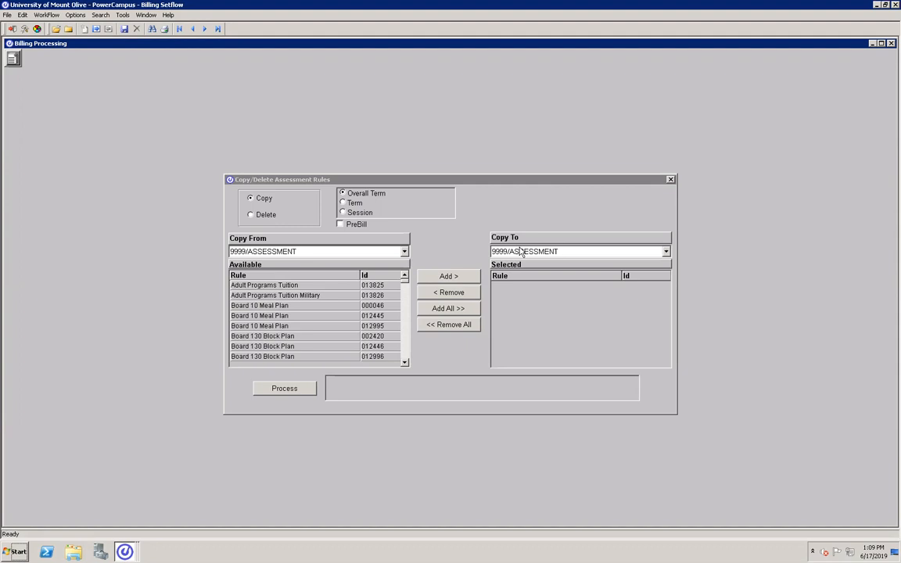
Set the assessment rules copy to run from 2019/Spring to 2019/Fall
left_click(404, 251)
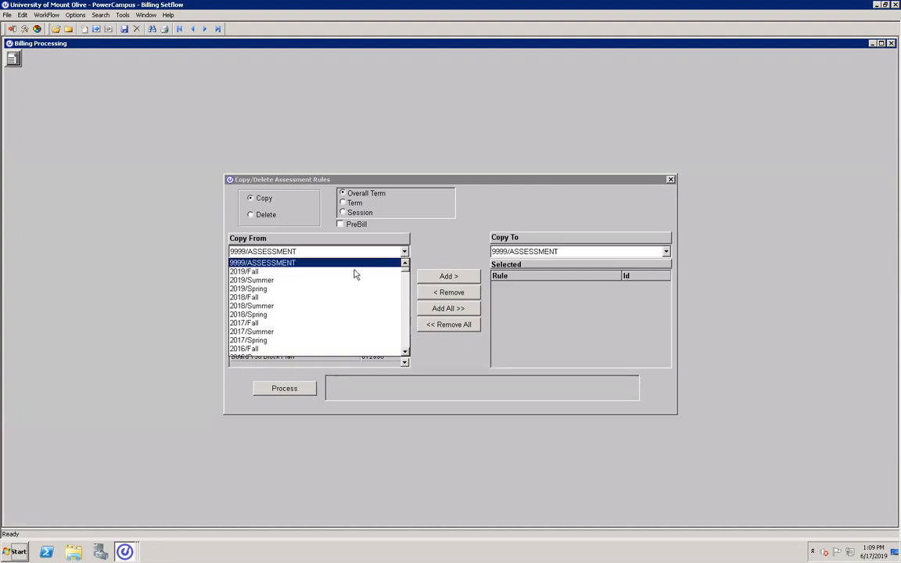
left_click(254, 290)
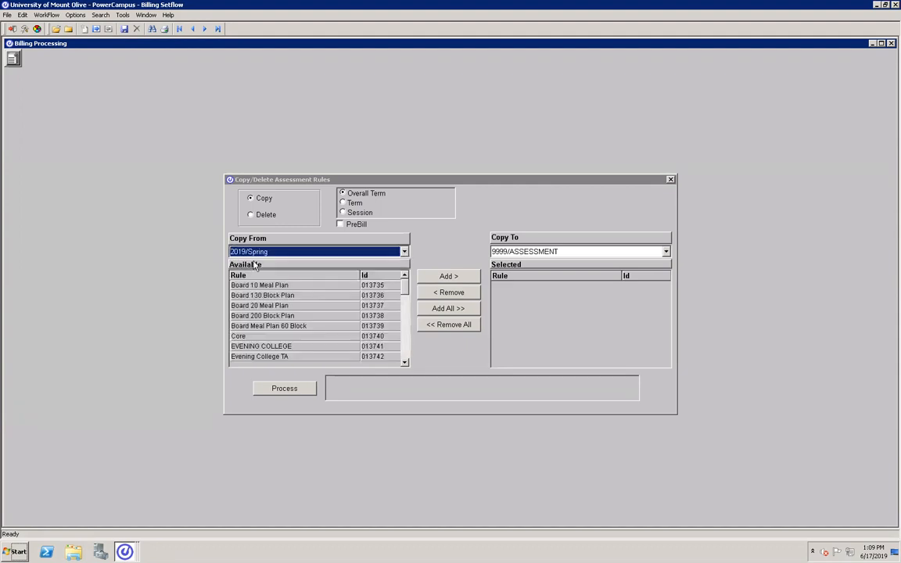
left_click(555, 252)
left_click(512, 280)
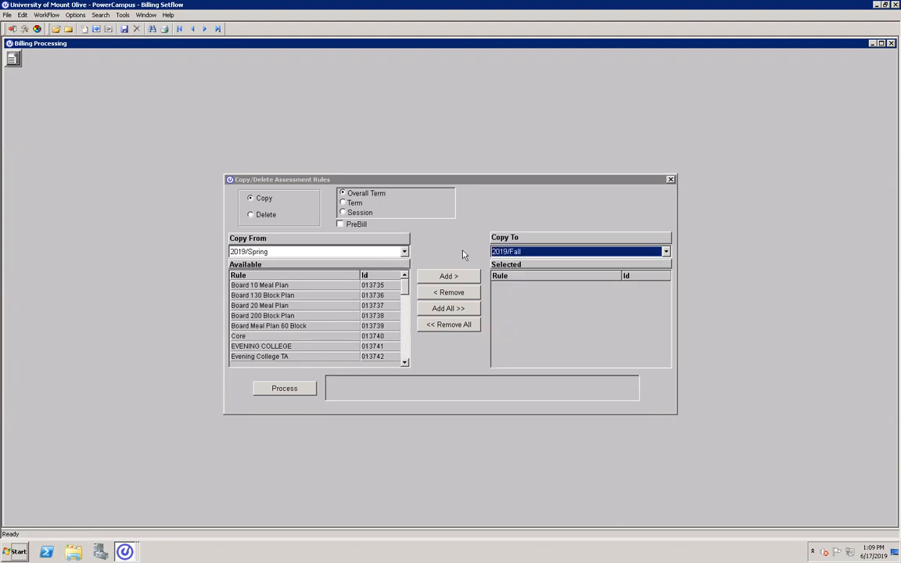
Add the Board 10 Meal, 130 Block, 20 Meal and 200 Block Plan, Core and Evening College TA rules to the copy selection
left_click(273, 289)
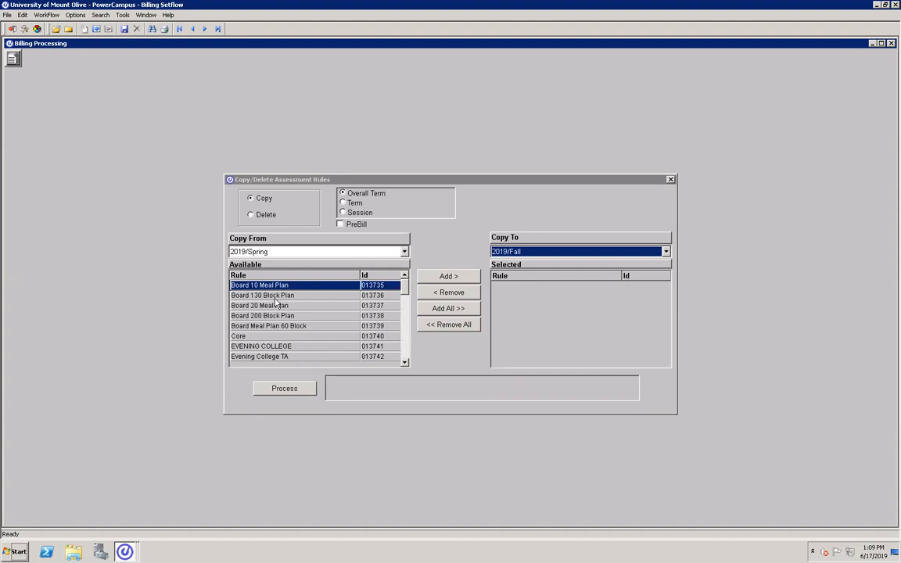
left_click(283, 296, "ctrl")
left_click(290, 306, "ctrl")
left_click(294, 316, "ctrl")
left_click(297, 326, "ctrl")
left_click(300, 346, "ctrl")
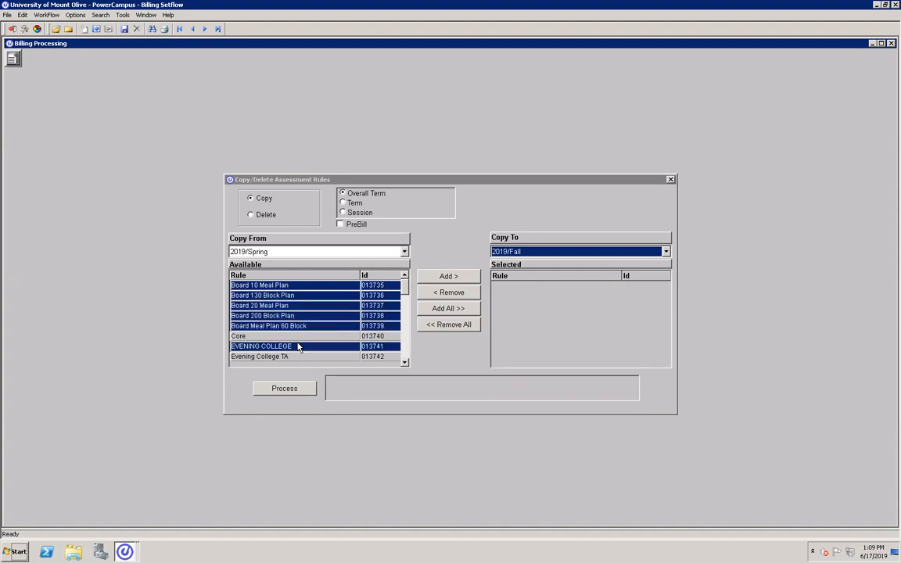
left_click(304, 337, "ctrl")
left_click(312, 355, "ctrl")
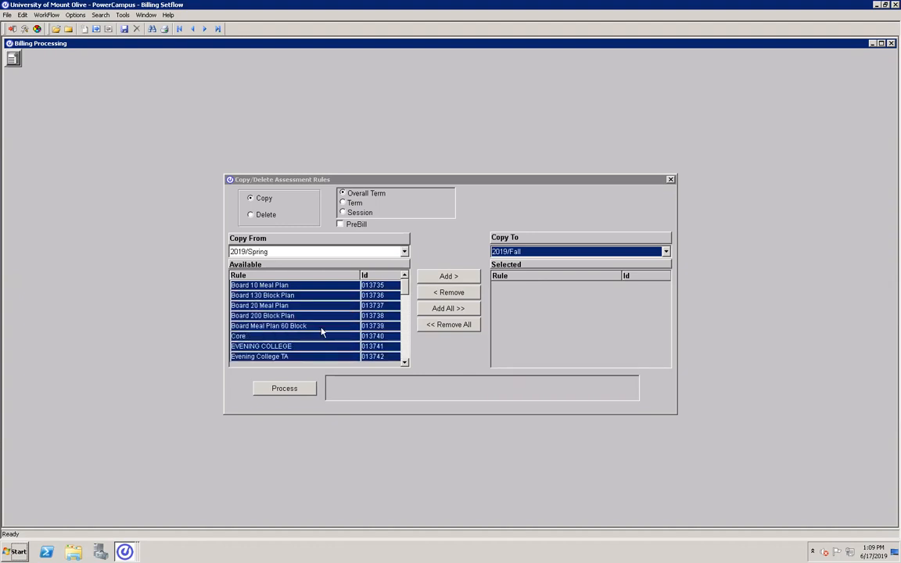
left_click(321, 336, "ctrl")
left_click(323, 346, "ctrl")
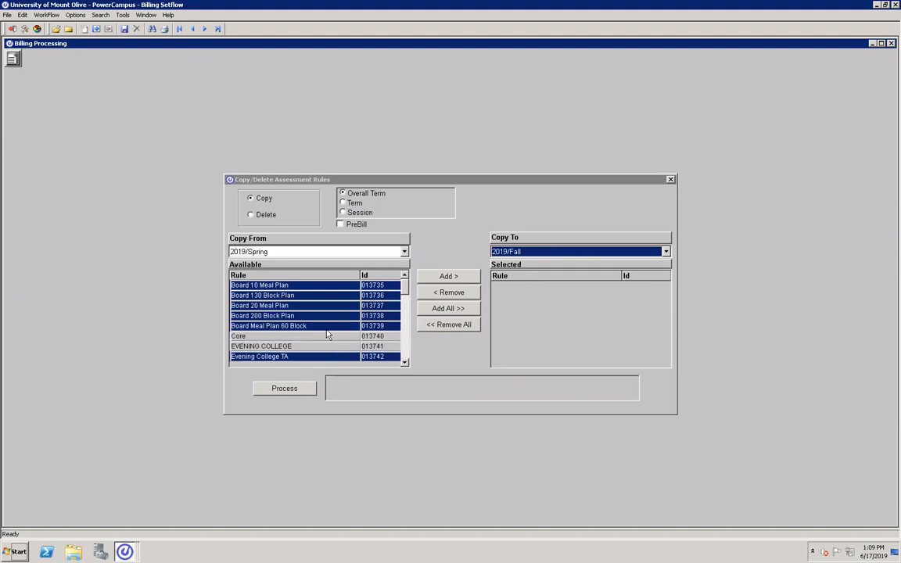
left_click(325, 326, "ctrl")
left_click(326, 337, "ctrl")
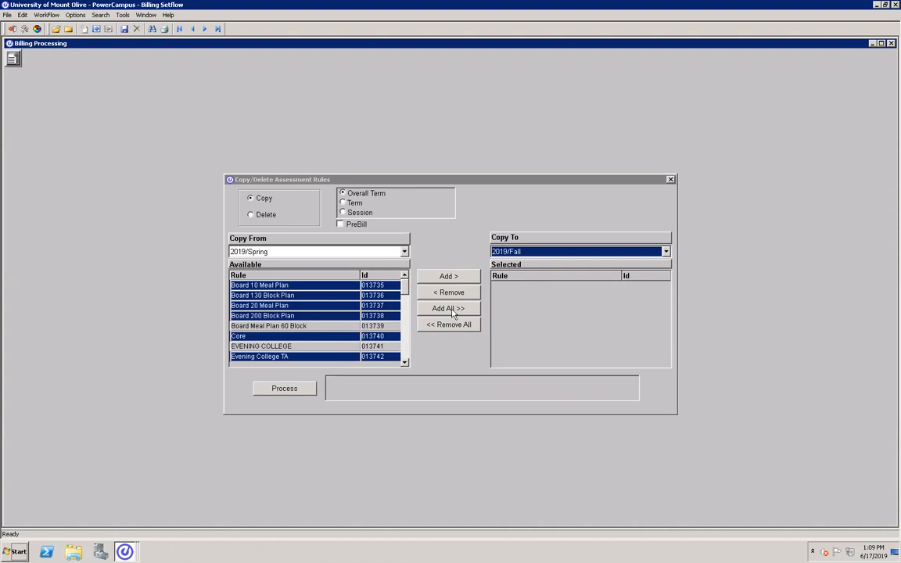
left_click(448, 276)
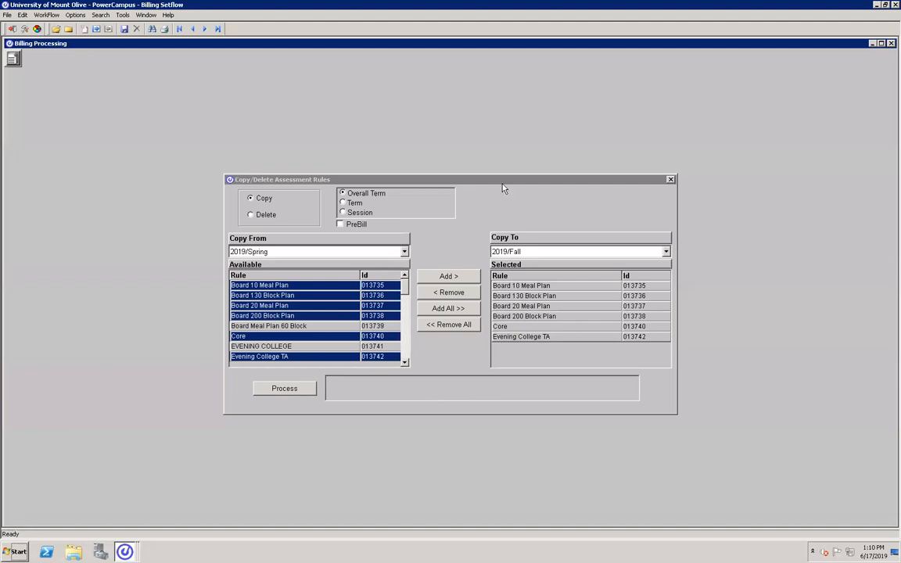
Switch to deleting rules from 2019/Fall, mark Board 130 Block Plan, and close the dialog without processing
left_click(262, 214)
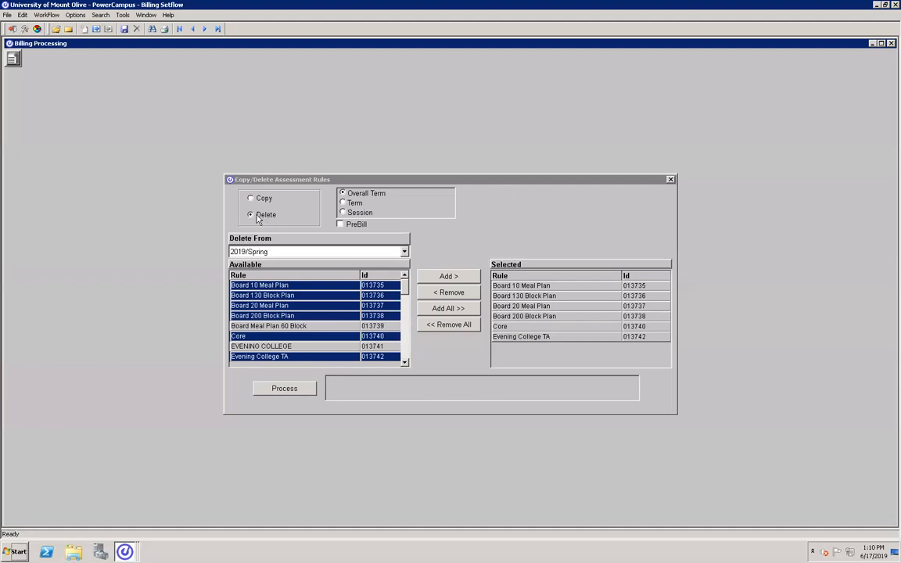
left_click(272, 251)
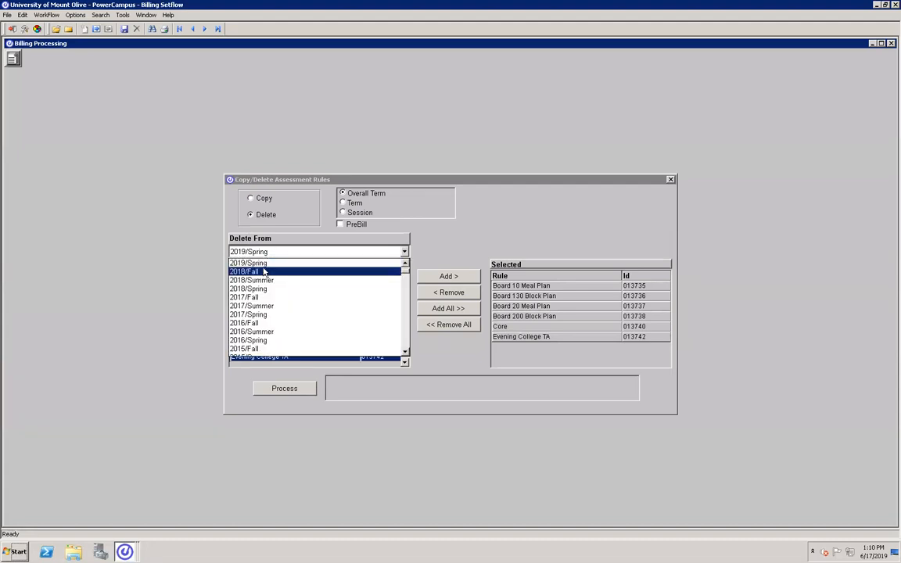
left_click(262, 272)
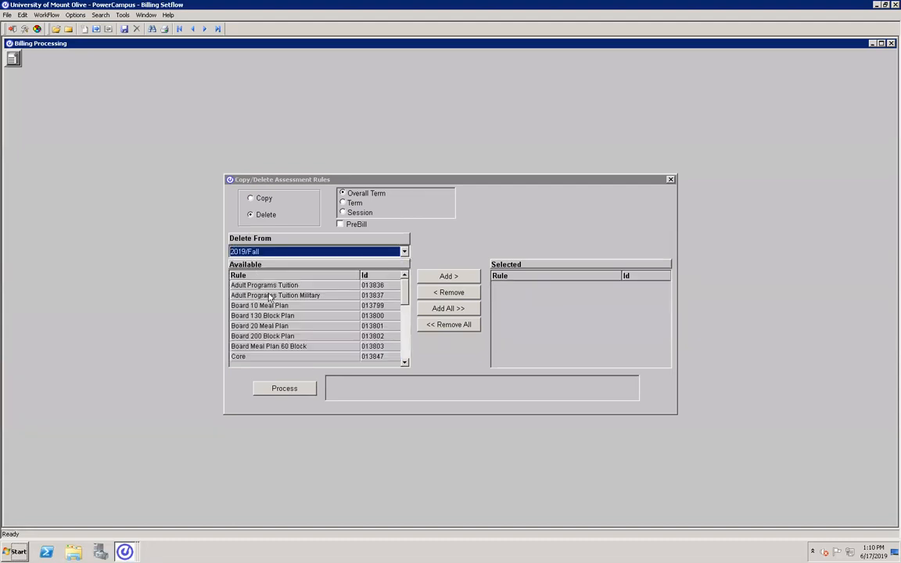
left_click(311, 316)
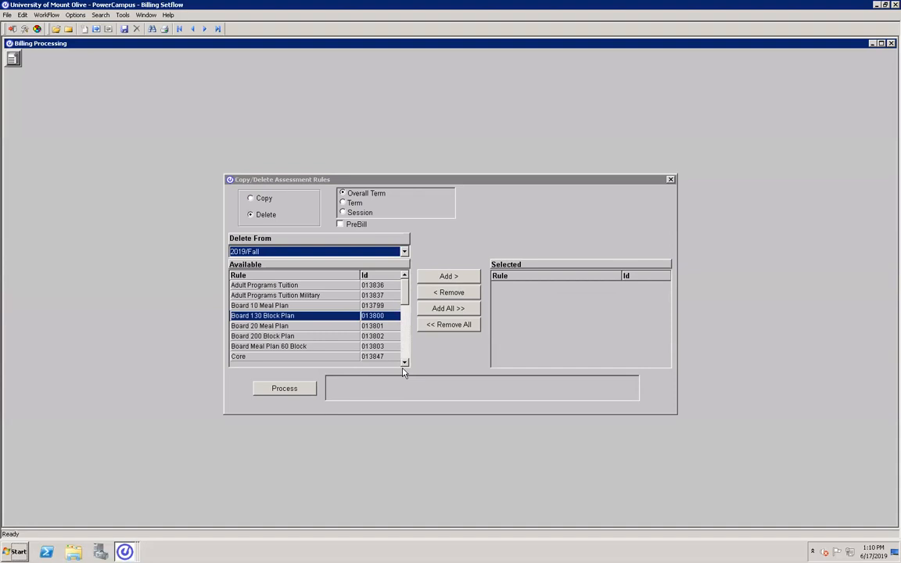
left_click(670, 181)
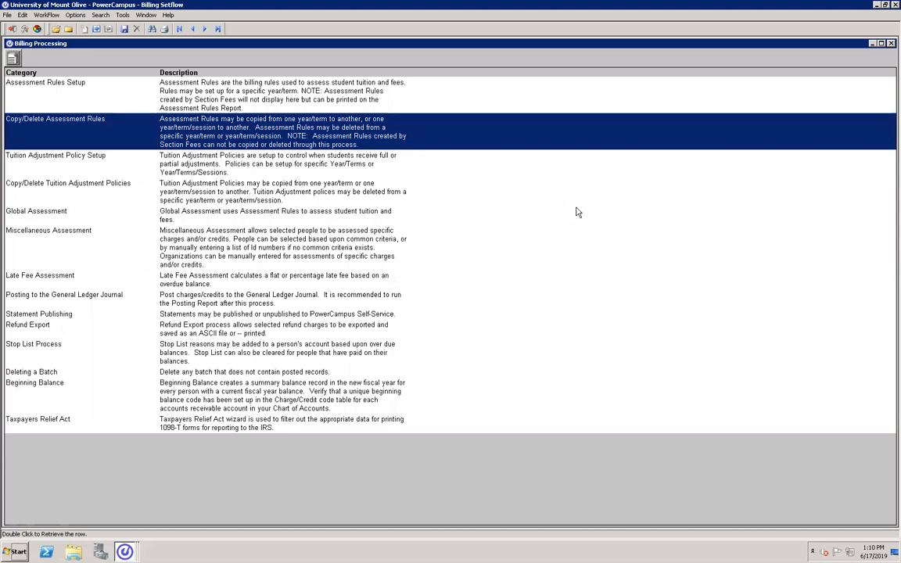
Open the billing code tables and list the Charge/Credit codes starting with "tu"
left_click(122, 16)
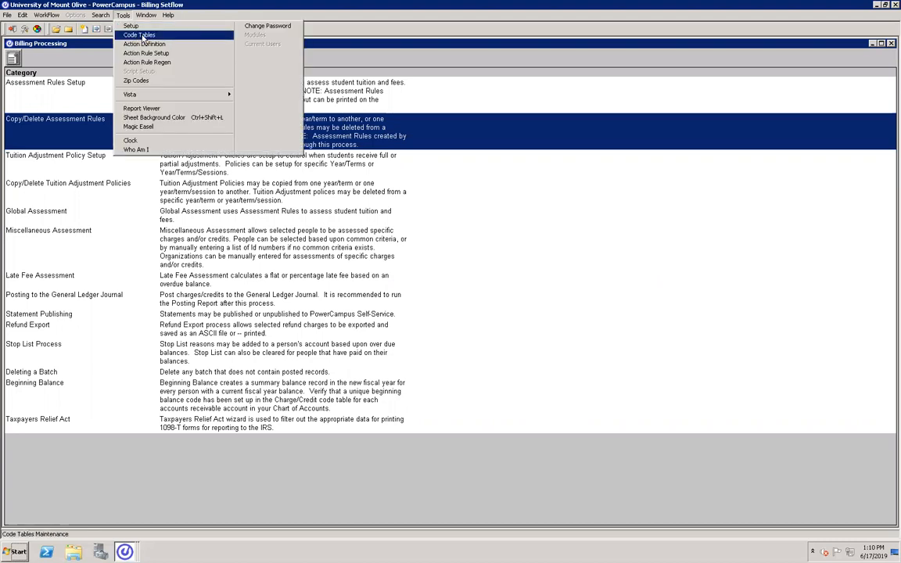
left_click(140, 36)
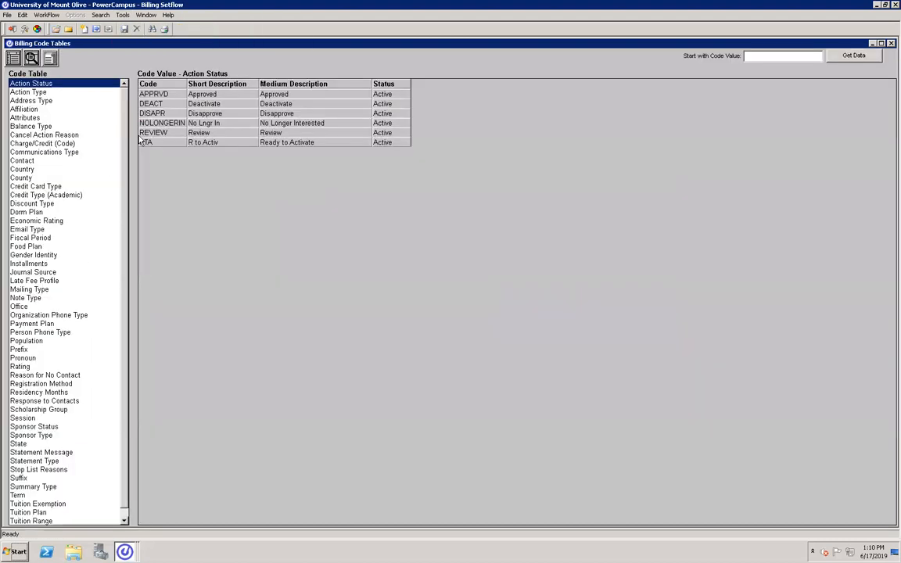
left_click(123, 16)
left_click(139, 35)
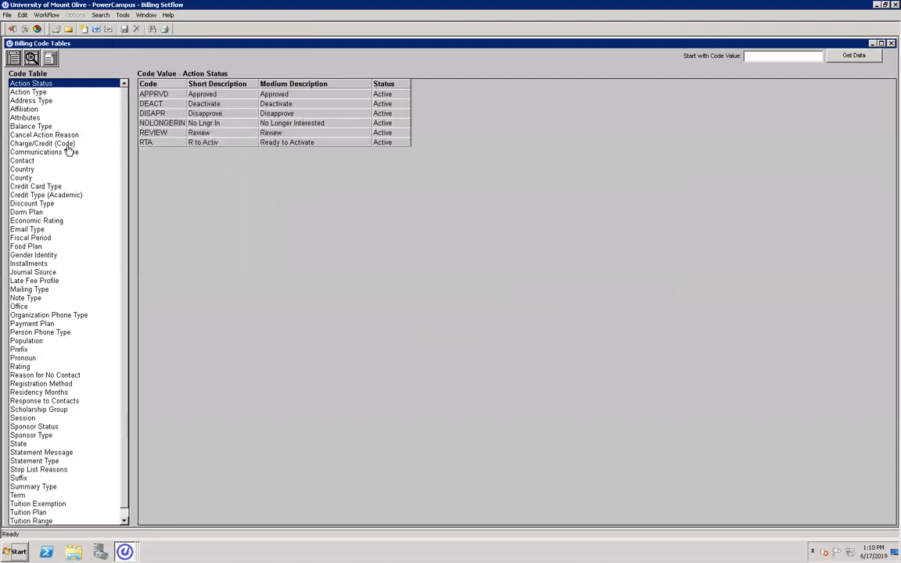
left_click(59, 144)
left_click(759, 56)
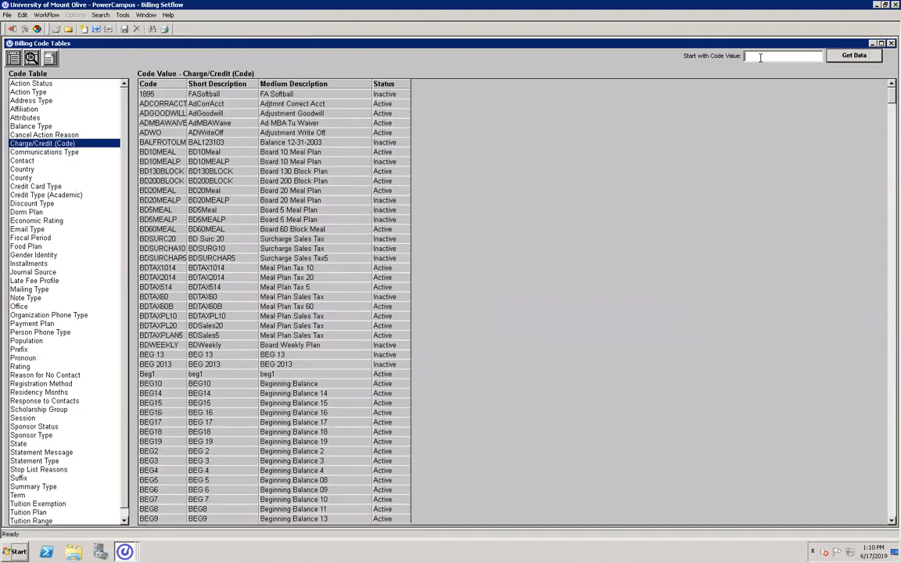
type("tu")
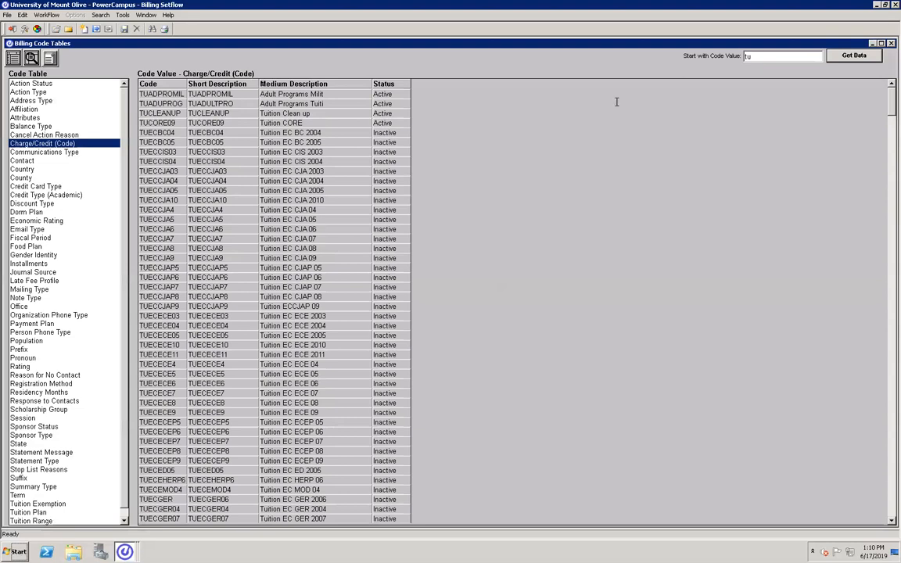
Find the TUWT28 charge code, examine its amount, GL accounts and type settings, and close the record
left_click(325, 309)
scroll(325, 308, "down", 20)
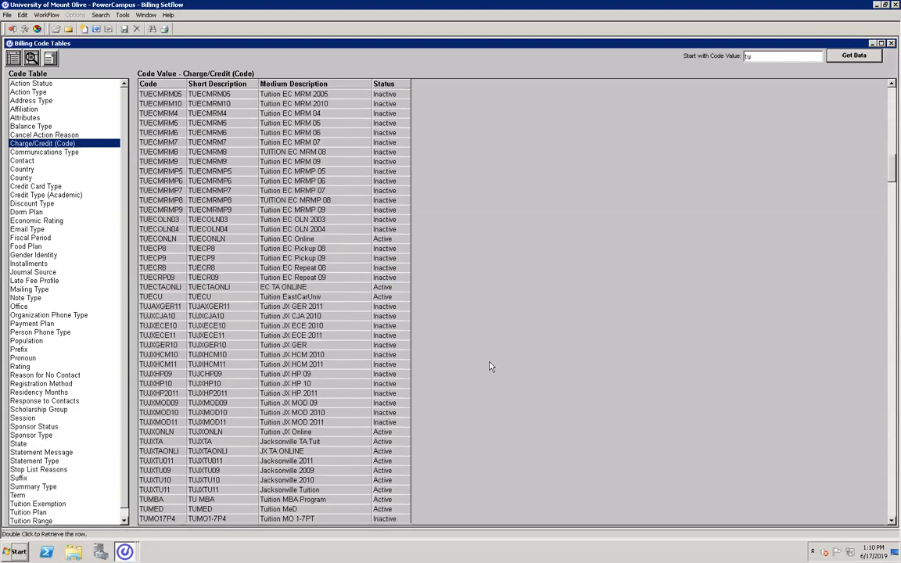
scroll(336, 414, "down", 20)
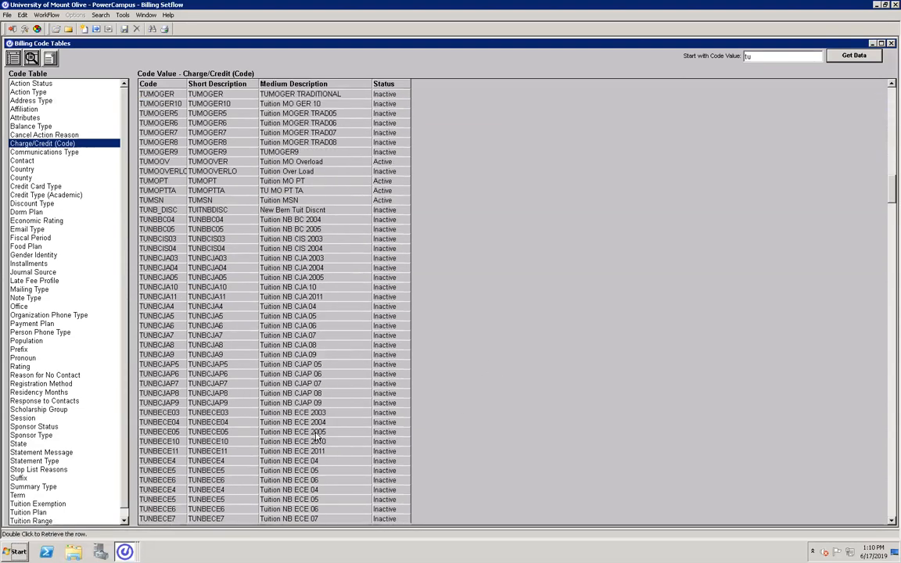
scroll(316, 438, "down", 20)
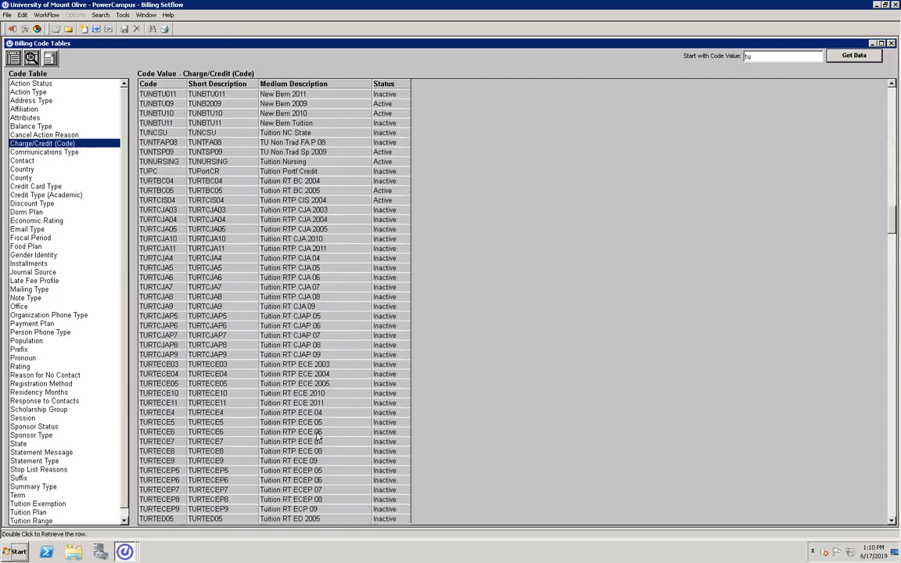
scroll(317, 442, "down", 20)
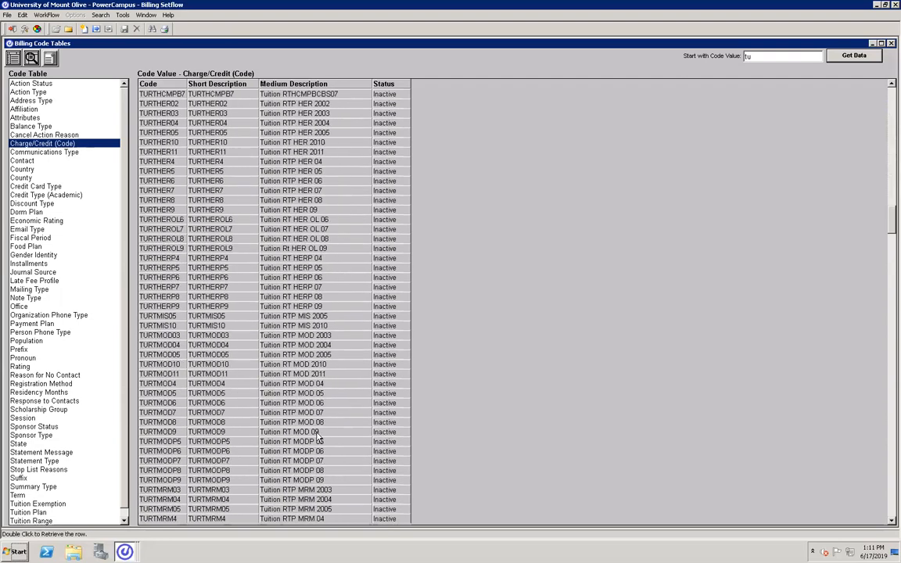
scroll(316, 450, "down", 20)
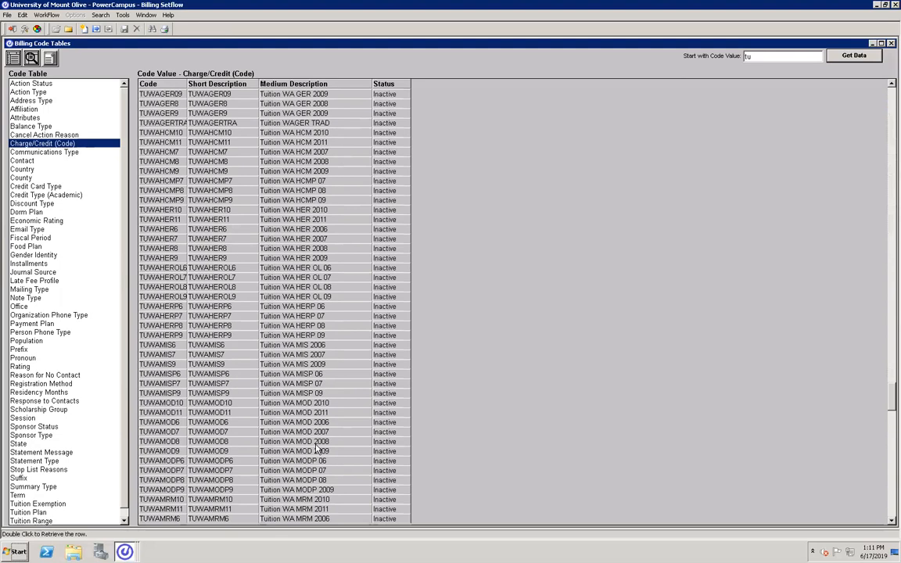
scroll(316, 450, "down", 2)
scroll(317, 450, "down", 20)
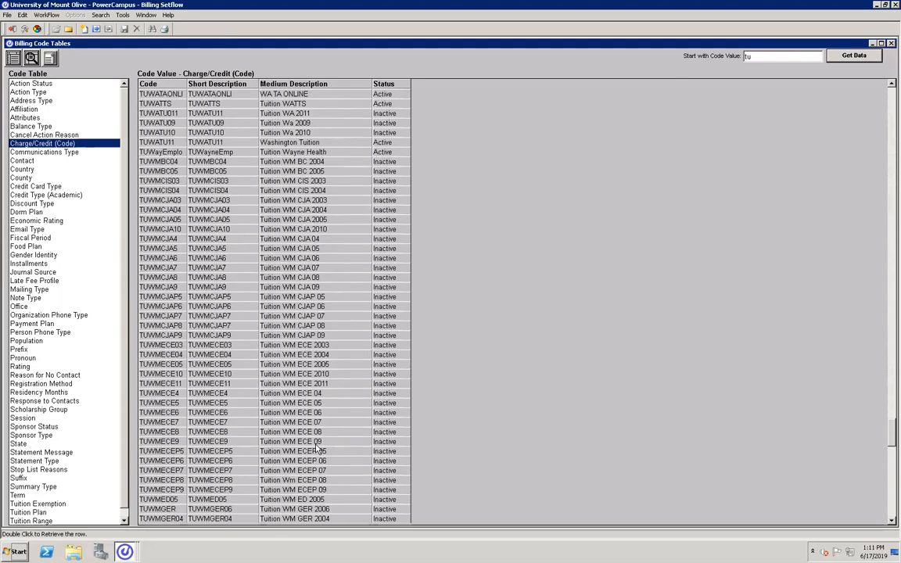
scroll(317, 450, "down", 8)
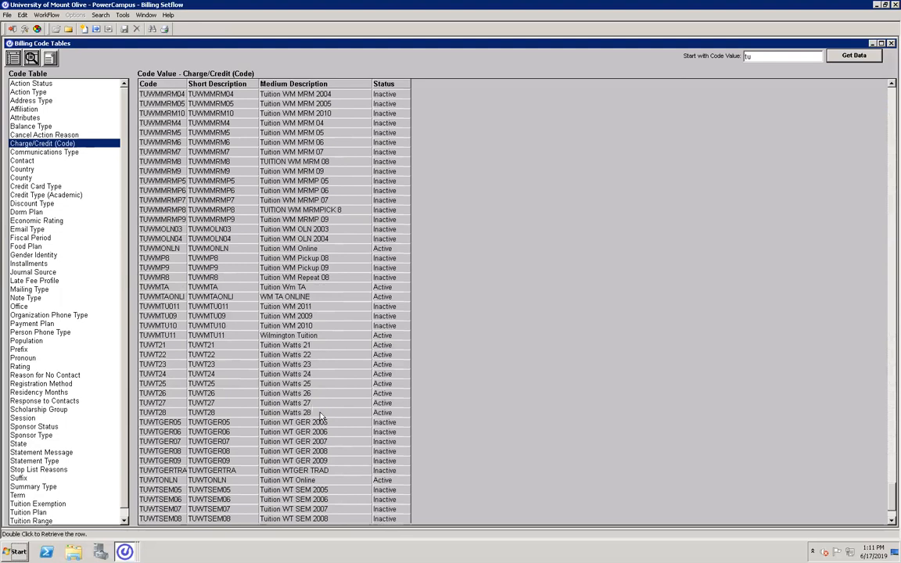
double_click(313, 409)
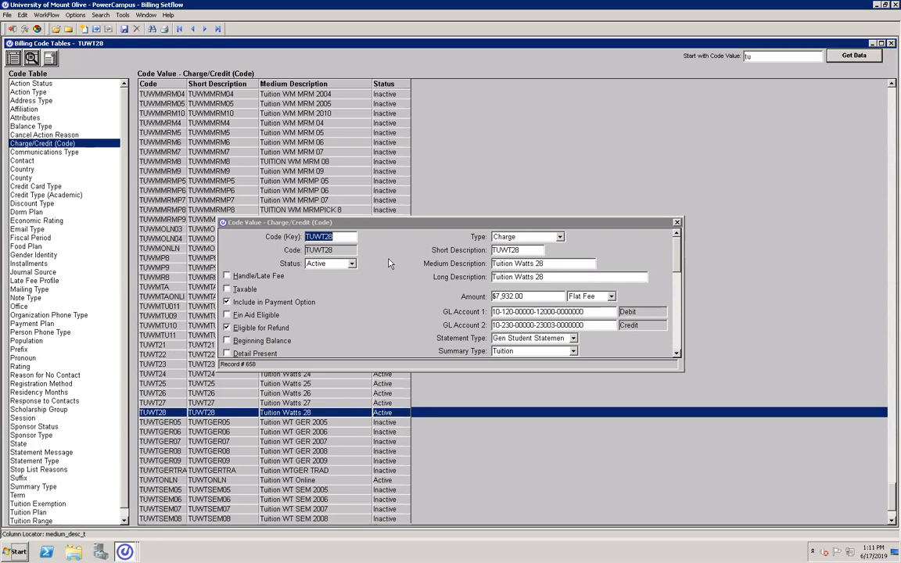
left_click(677, 353)
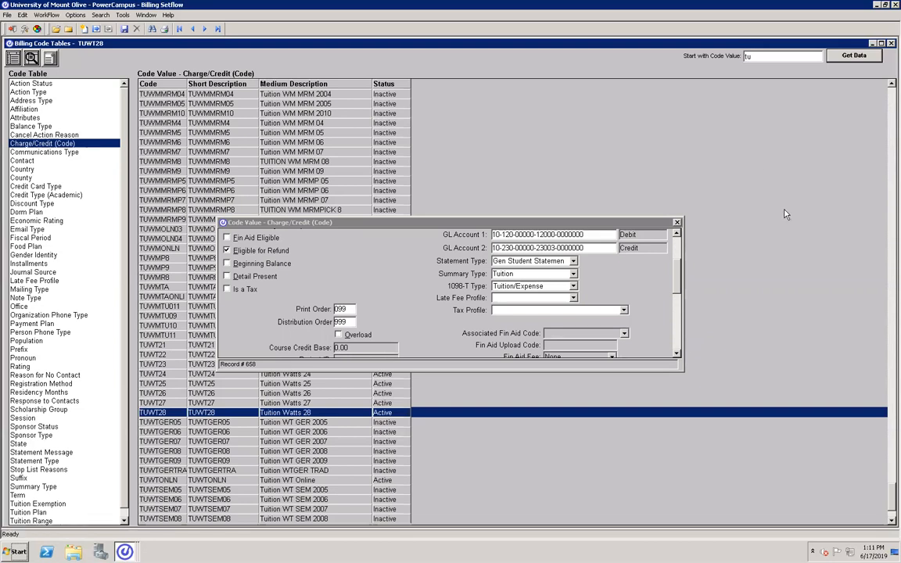
left_click(677, 222)
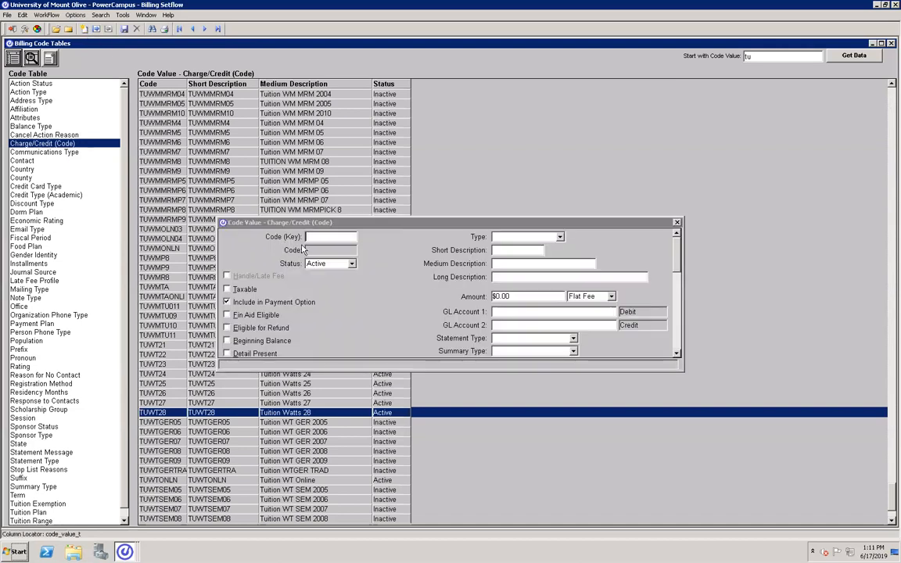
Enter TUWT29 as the key of a new Charge/Credit code
type("TUWT")
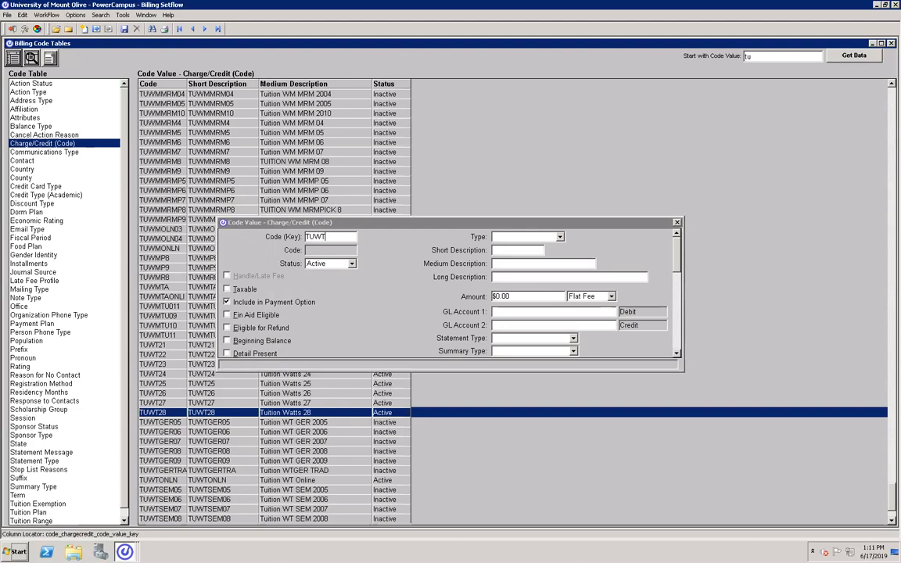
type("28")
key("BackSpace")
type("9")
key("Tab")
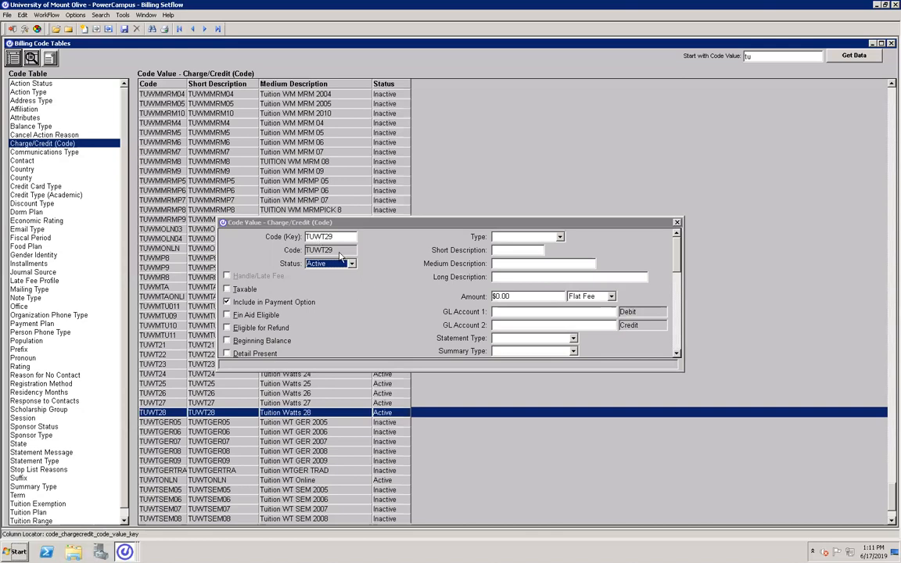
Mark the new charge code as eligible for refund and set its type to Charge
left_click(247, 332)
left_click(559, 236)
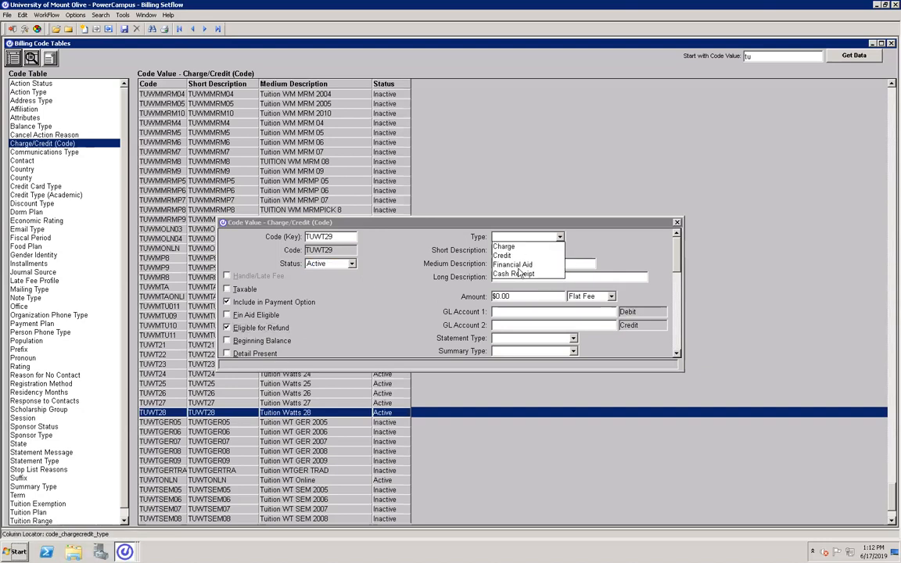
left_click(502, 246)
Give the new code the short description TUWT29 and the medium description "Tuition Watts 29"
left_click(503, 252)
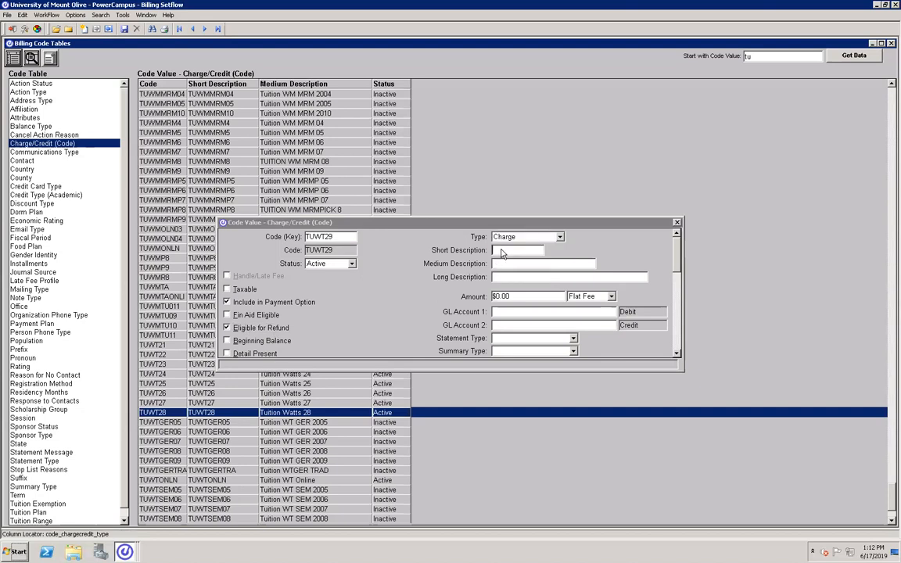
type("TUWT29")
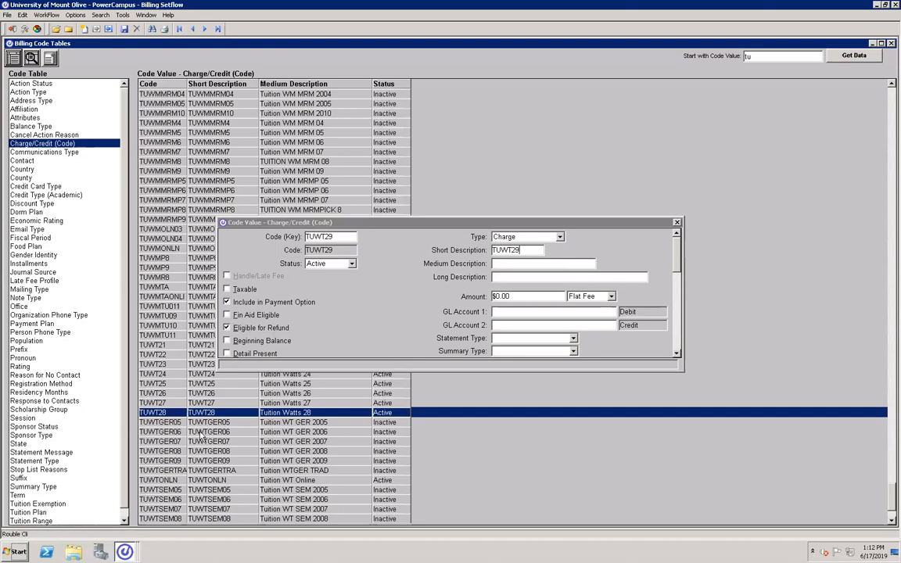
left_click(512, 264)
type("Tuiti")
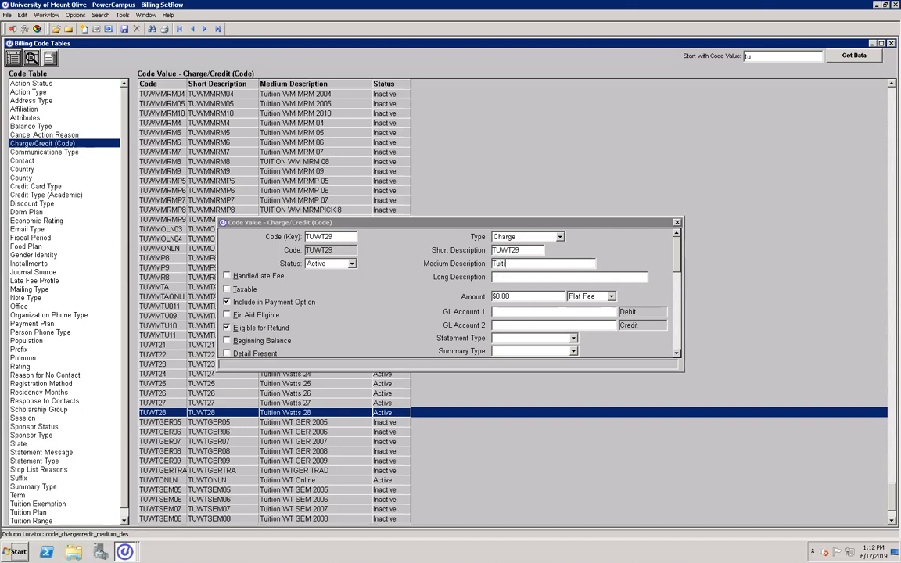
type("on Watts 29")
key("Tab")
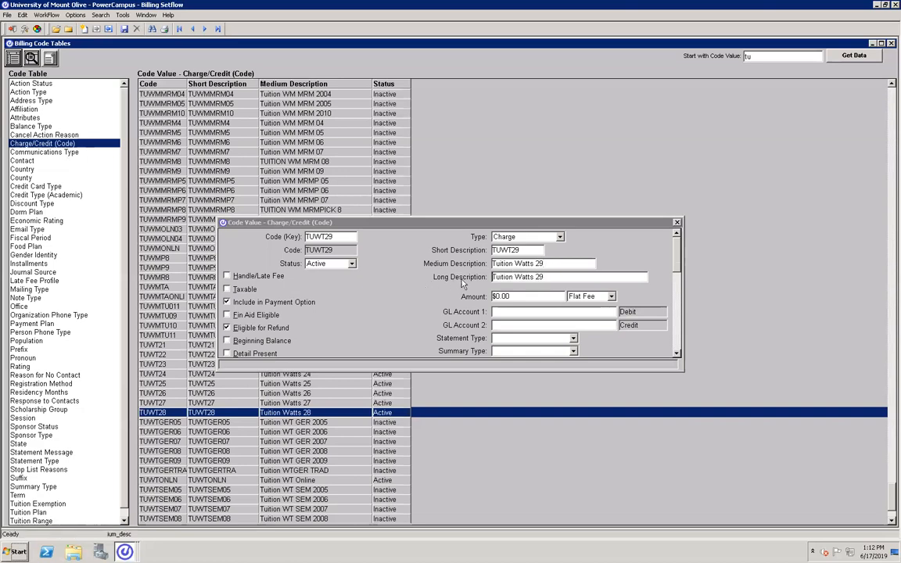
Set the TUWT29 charge amount to 7762.00
key("Tab")
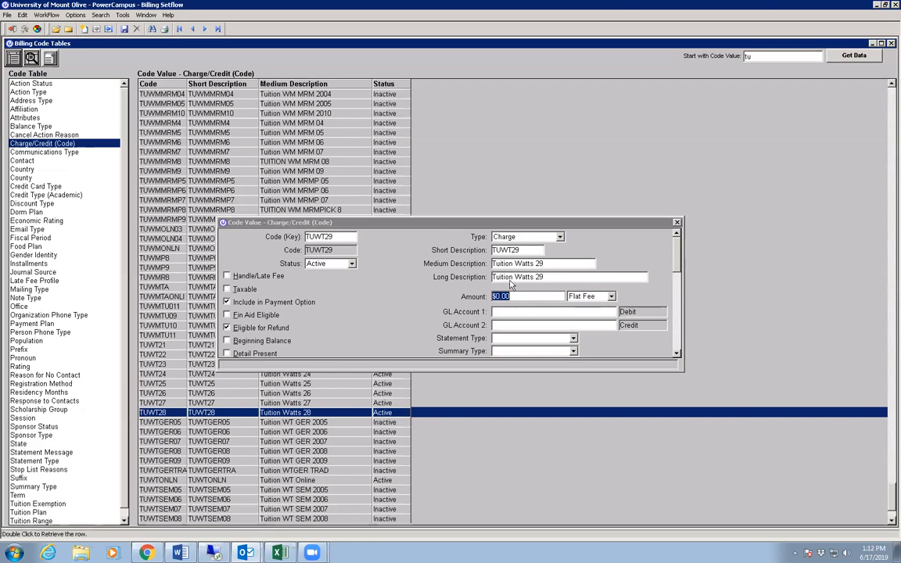
type("77")
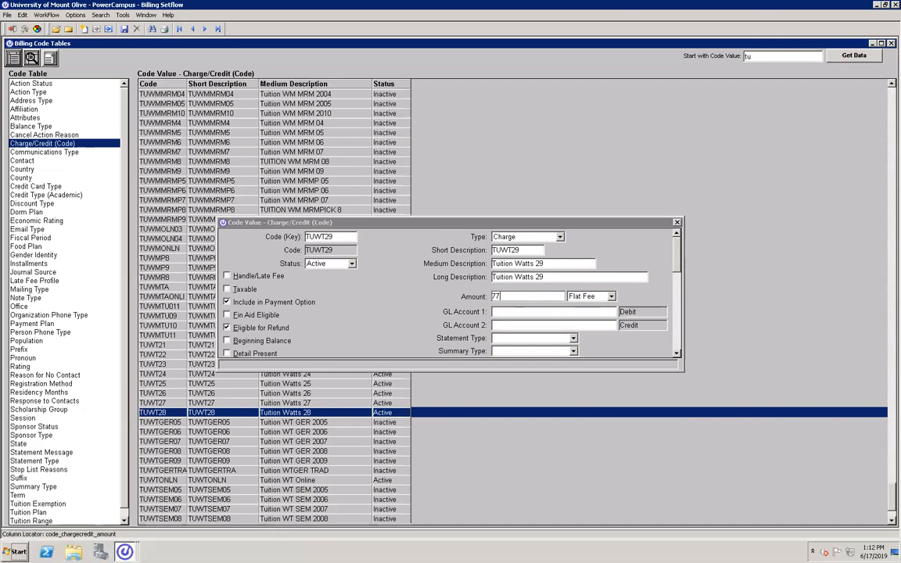
type("62.00")
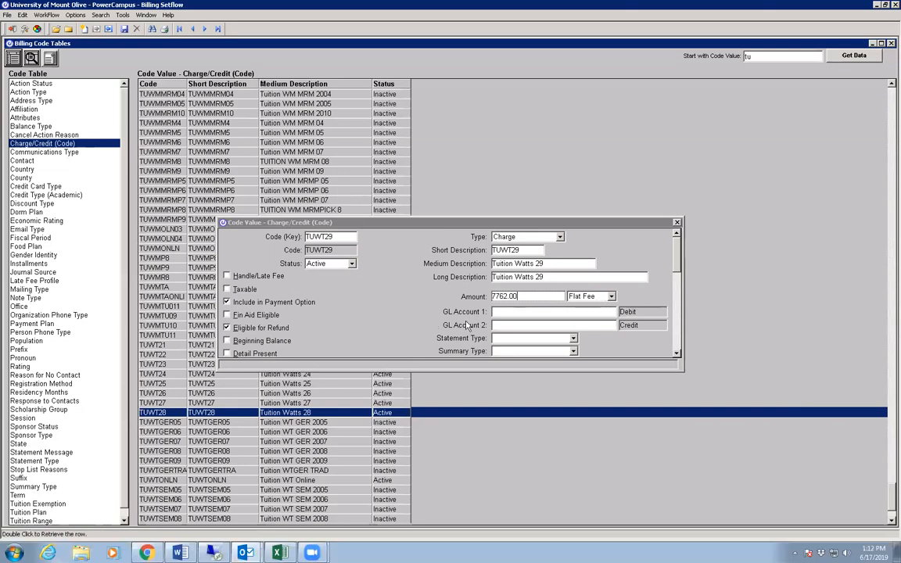
Enter the debit account number for GL Account 1 and the credit account number for GL Account 2
left_click(514, 314)
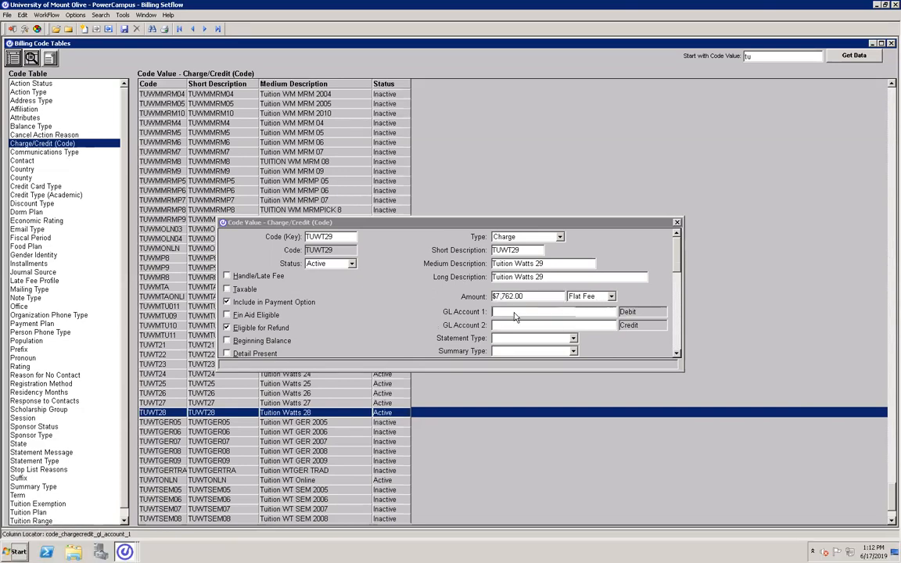
type("1012000000120000000000")
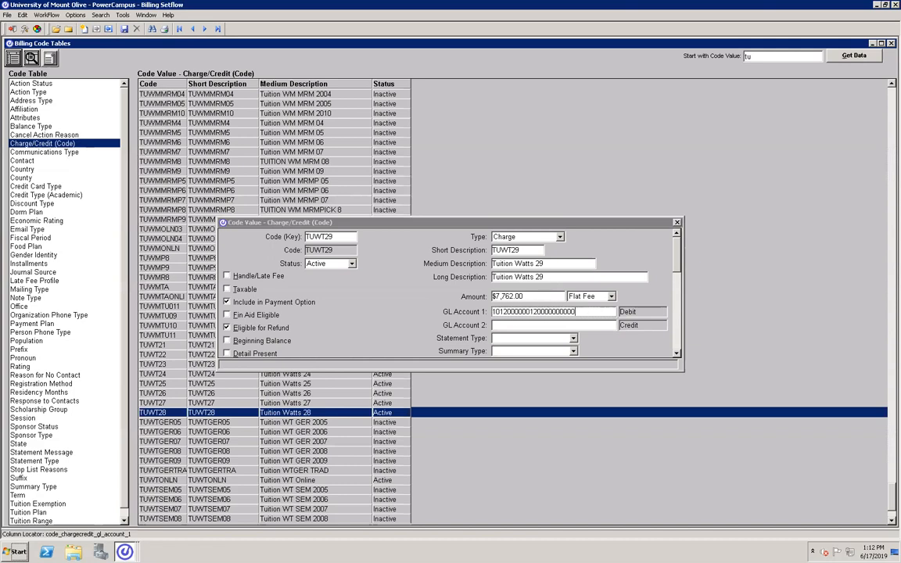
key("Tab")
type("10")
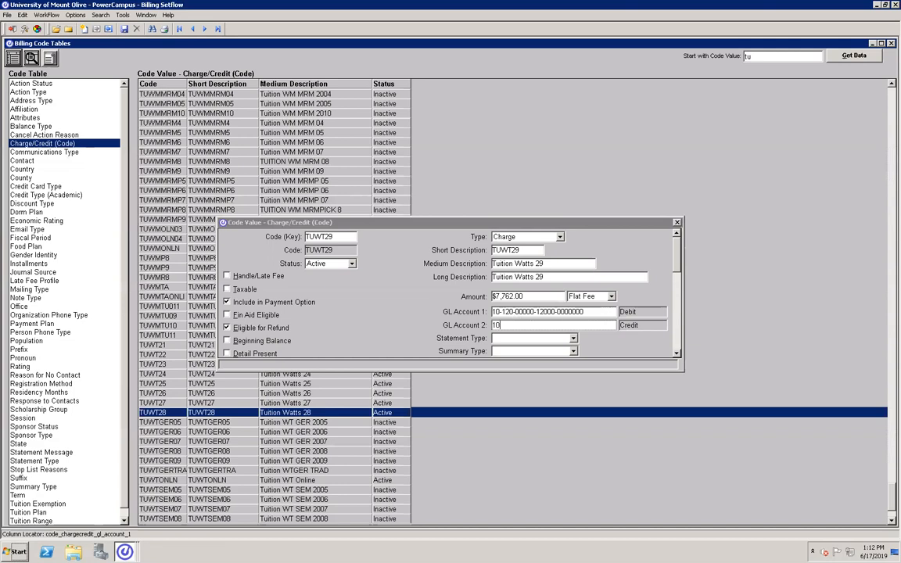
type("230000")
type("00230037")
key("Tab")
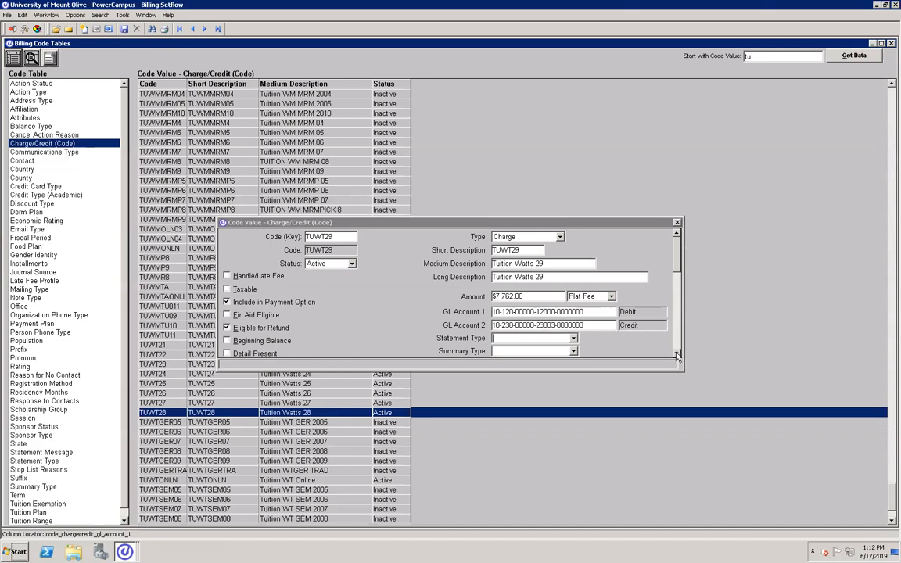
Set the statement type to Gen Student Statemen, the summary type to Tuition and the 1098-T type to Tuition/Expense
scroll(592, 268, "down", 2)
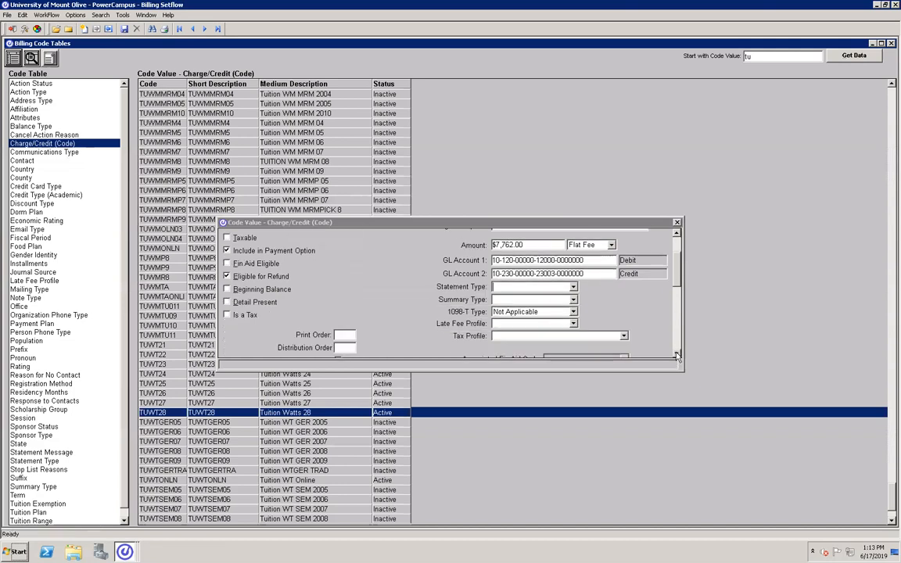
left_click(531, 286)
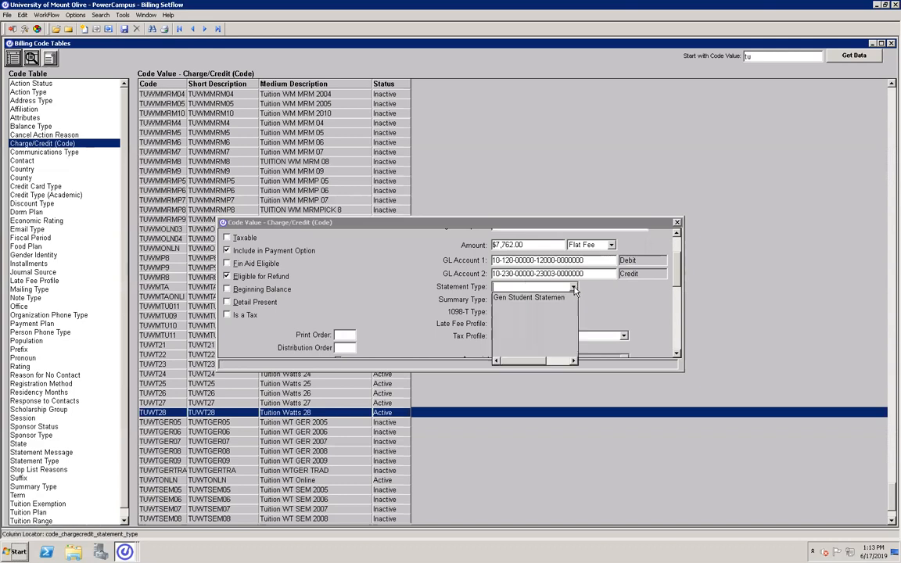
left_click(554, 298)
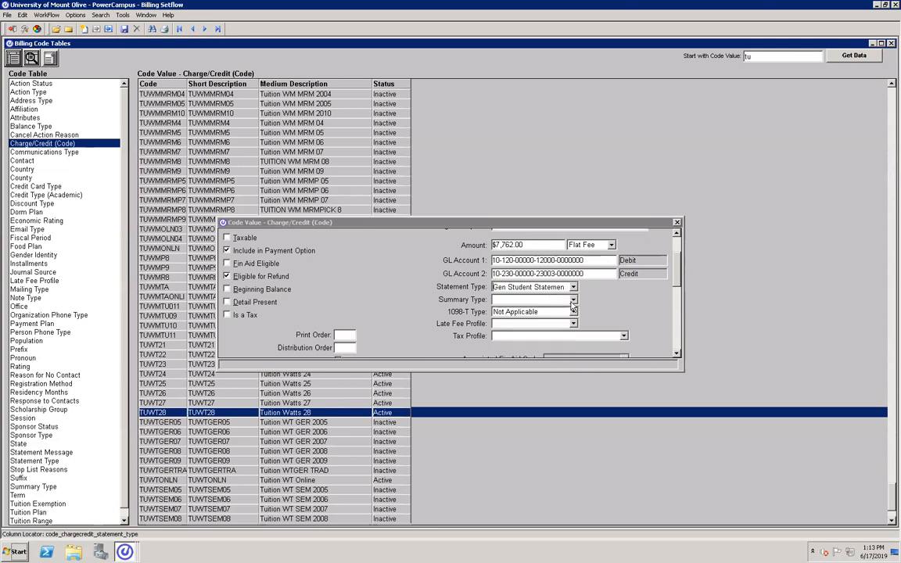
left_click(573, 300)
type("t")
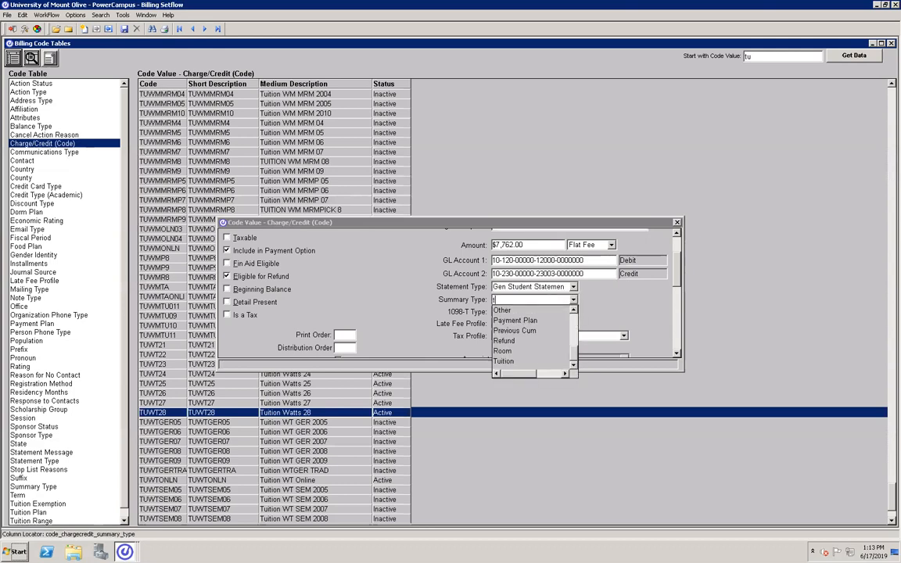
key("Return")
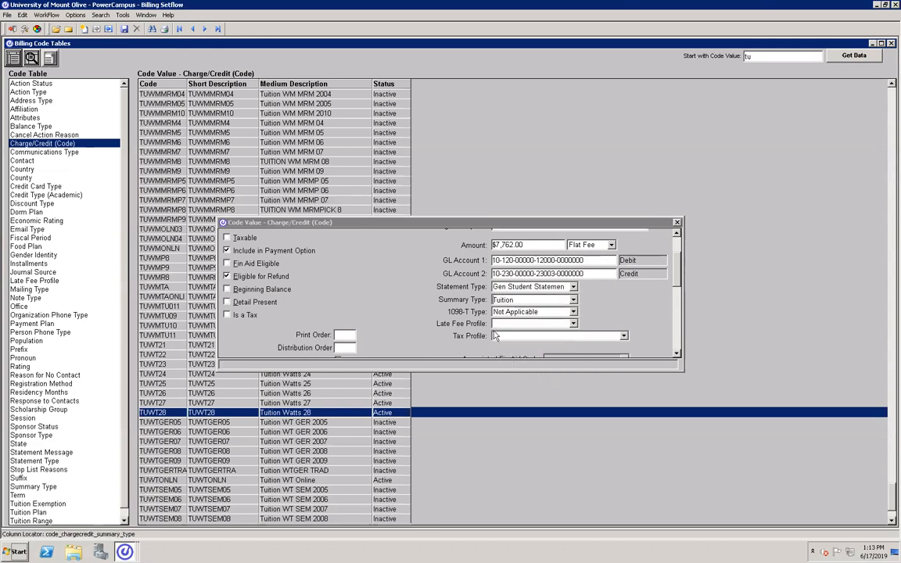
left_click(520, 311)
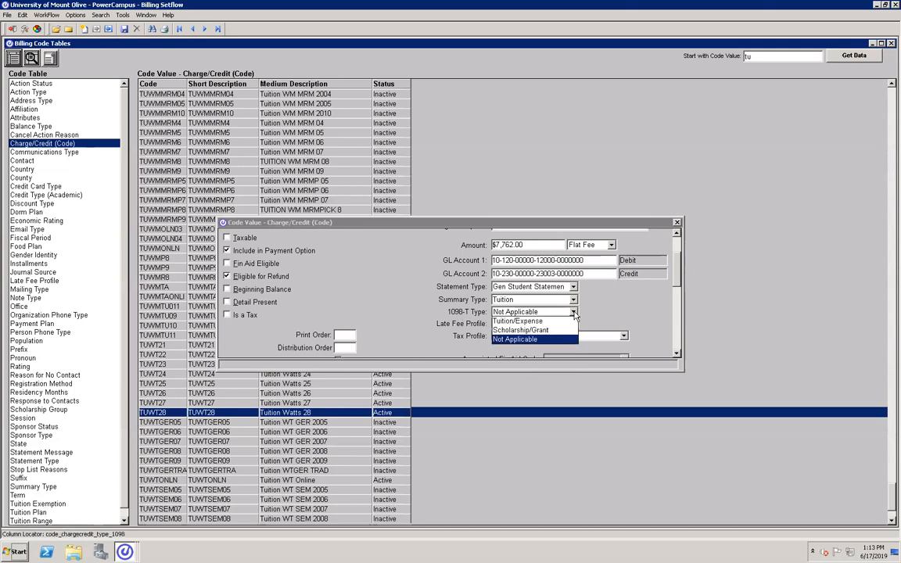
left_click(518, 320)
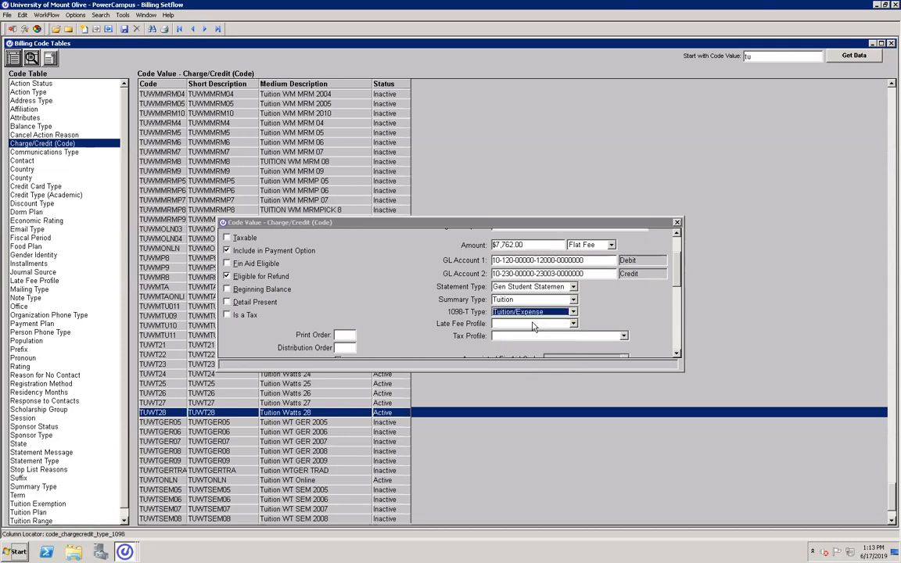
Set the code's print order to 099, accepting the duplicate, and its distribution order to 999
left_click(344, 336)
type("099")
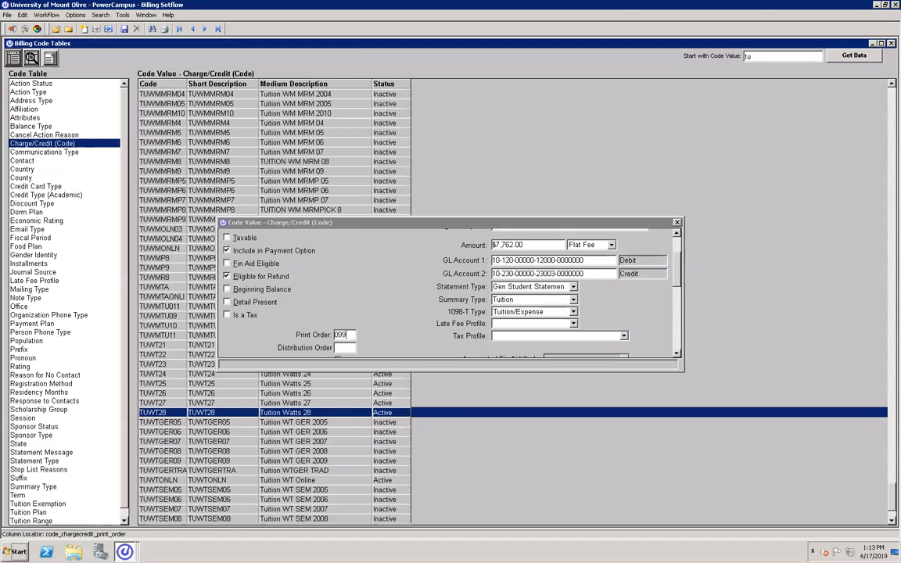
left_click(345, 351)
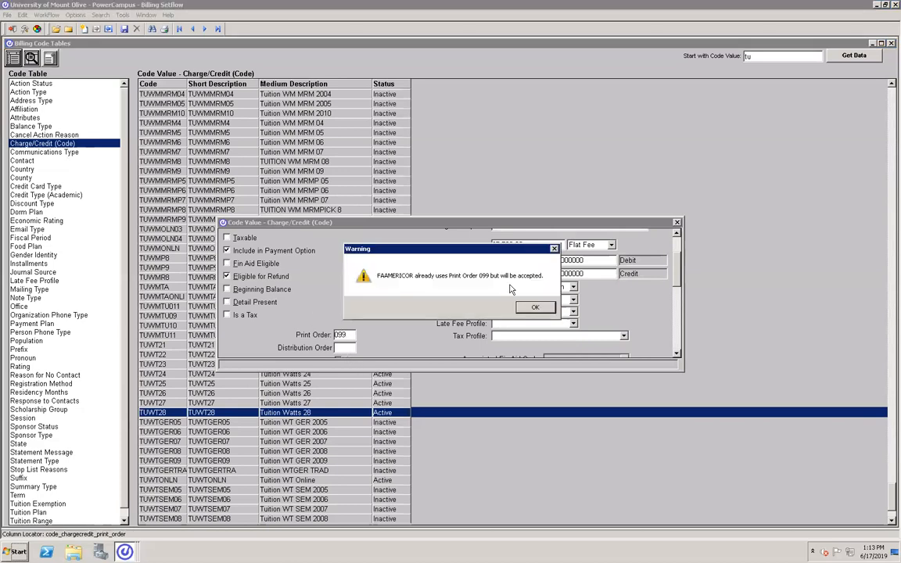
key("Return")
left_click(351, 349)
type("999")
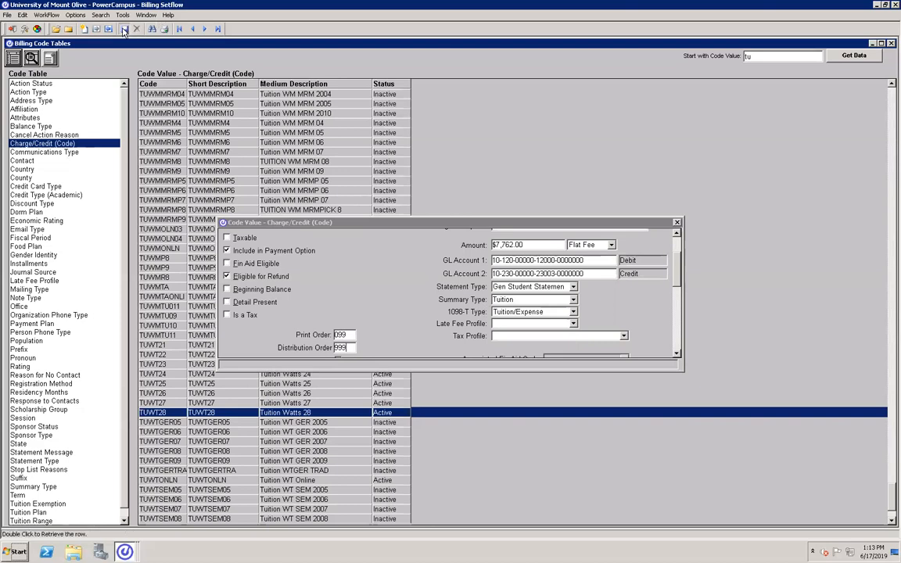
Save the TUWT29 charge code and close its record
left_click(124, 30)
left_click(535, 307)
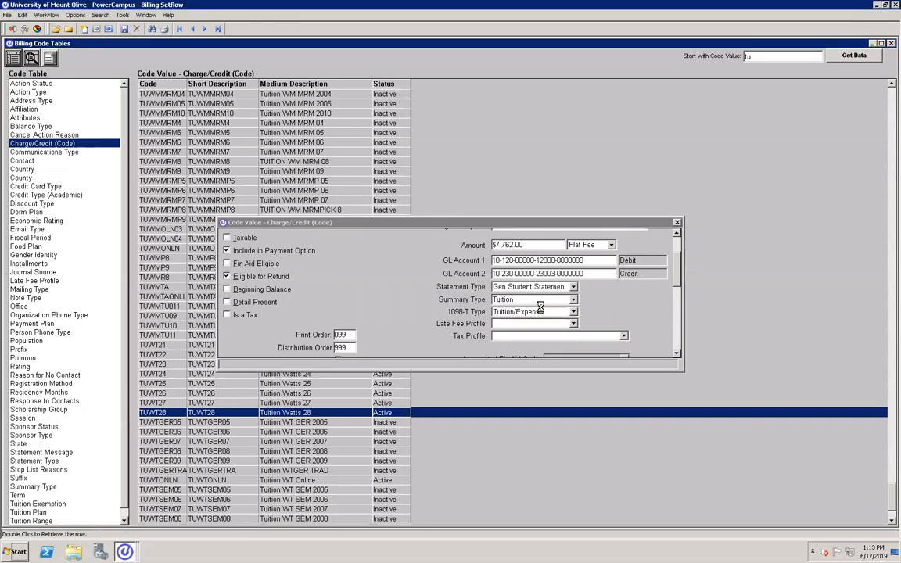
left_click(677, 223)
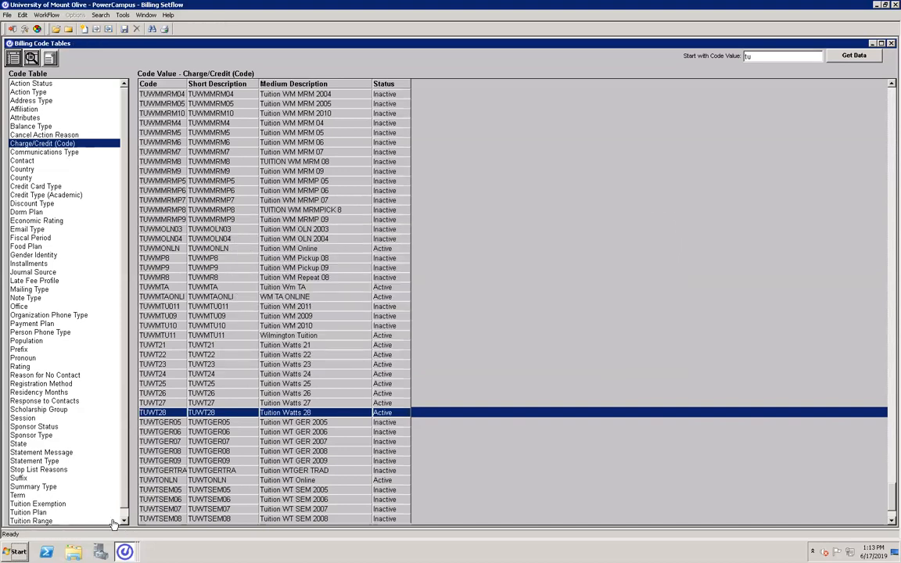
Switch to the other PowerCampus Billing window and open Assessment Rules Setup from Billing Processing
left_click(126, 551)
left_click(137, 523)
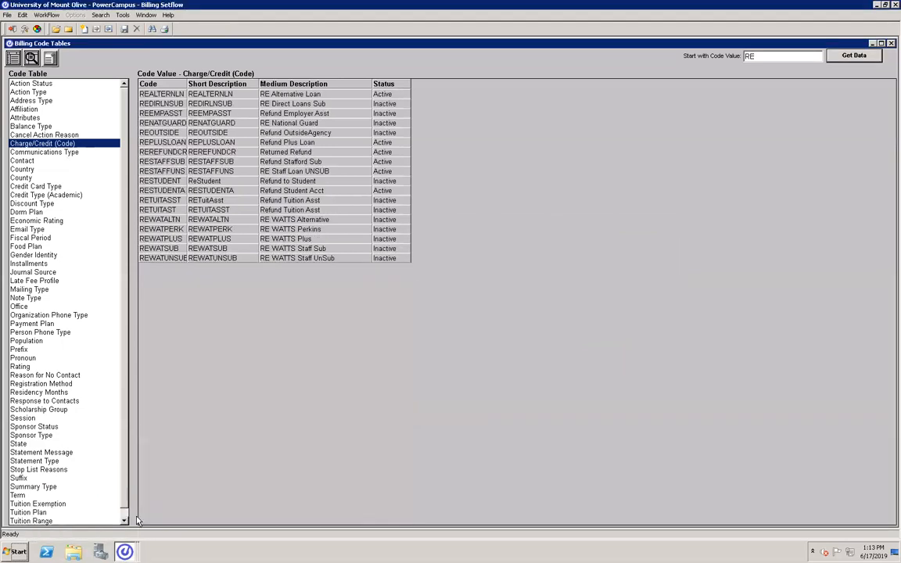
left_click(47, 15)
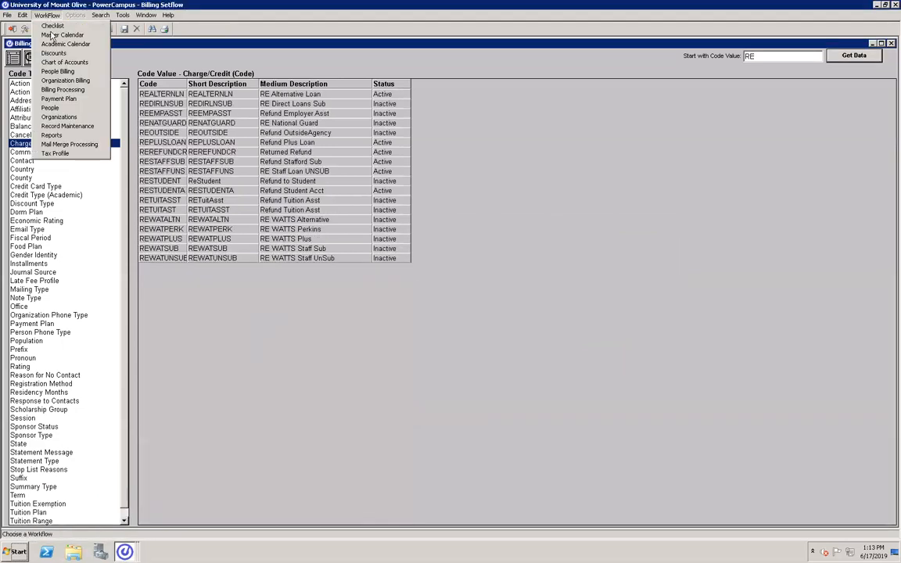
left_click(59, 90)
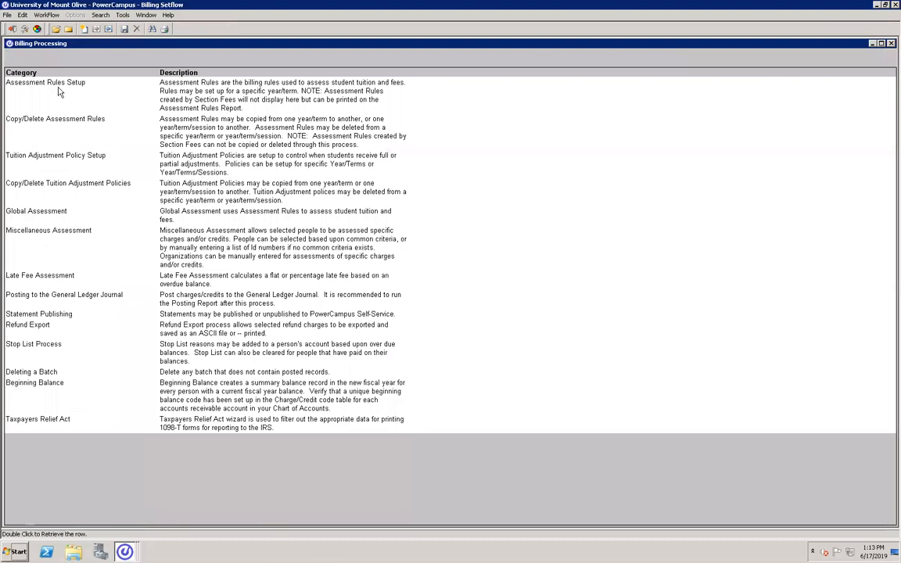
left_click(54, 82)
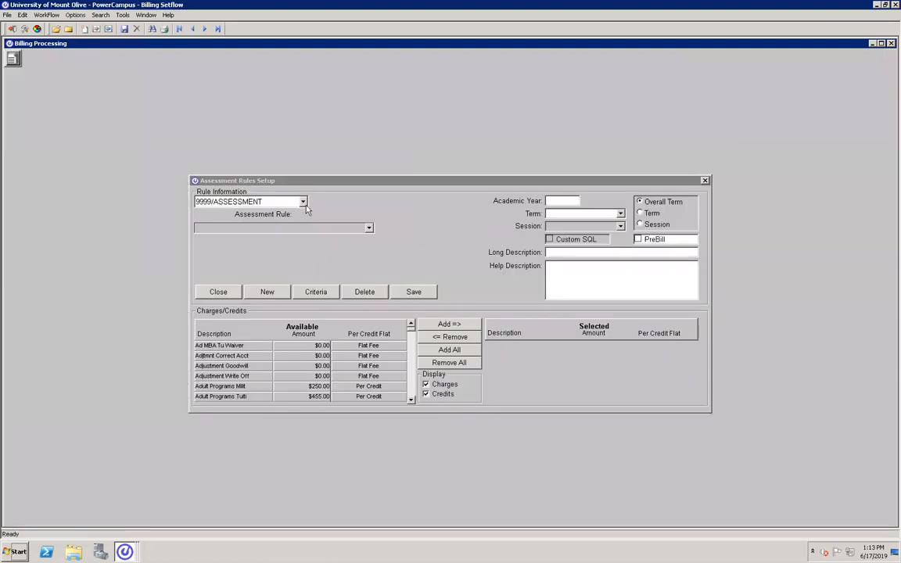
Create a new 2019/Fall assessment rule with academic year 2019, term Fall Semester and long description "Watts 29"
left_click(304, 203)
left_click(297, 217)
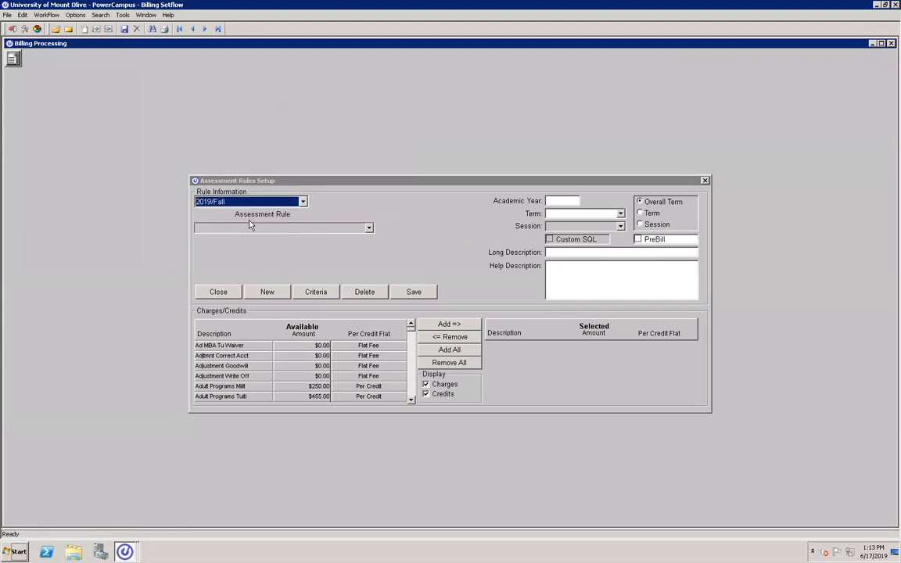
left_click(271, 293)
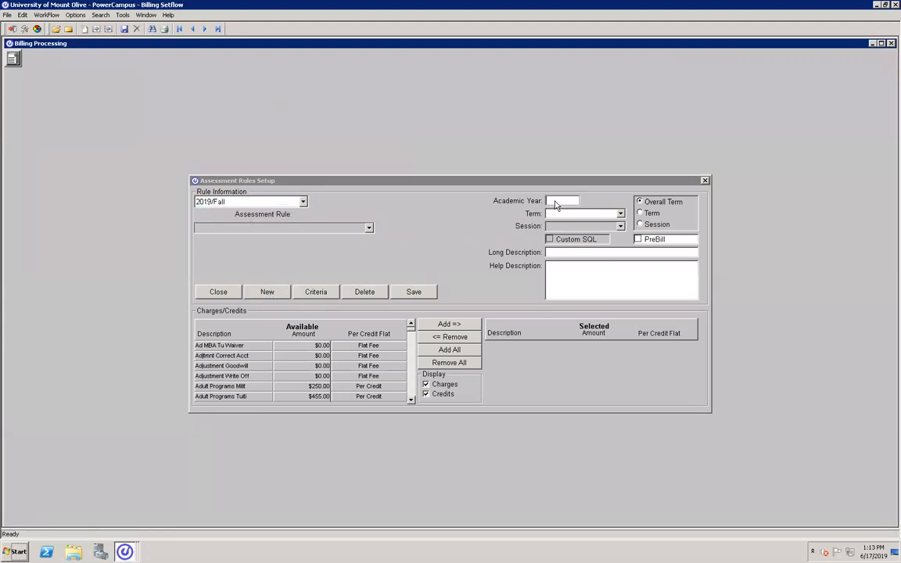
type("2019f")
left_click(552, 253)
type("Watts 29")
key("Tab")
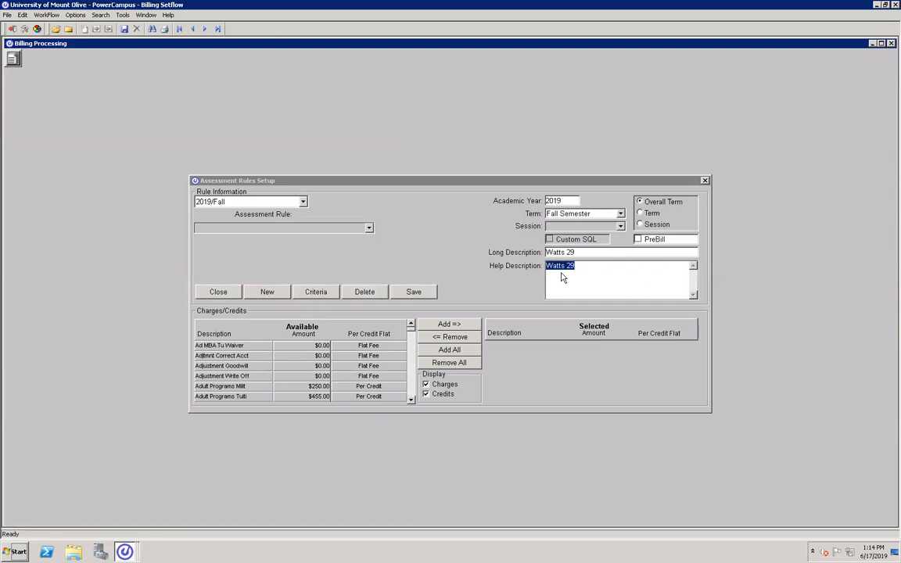
Open the rule's criteria and add a second condition requiring Academic.Primary Flag to equal Y
left_click(317, 293)
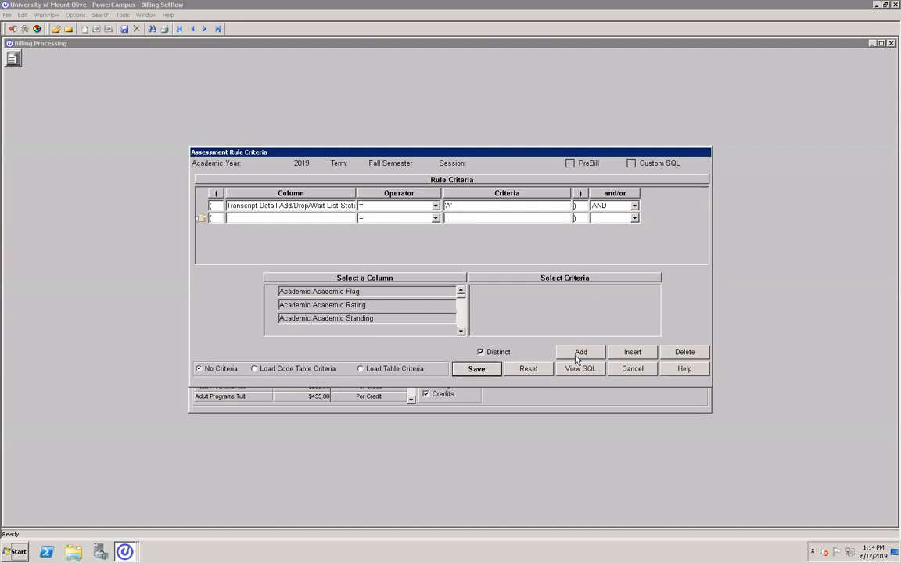
left_click_drag(461, 332, 461, 333)
double_click(367, 305)
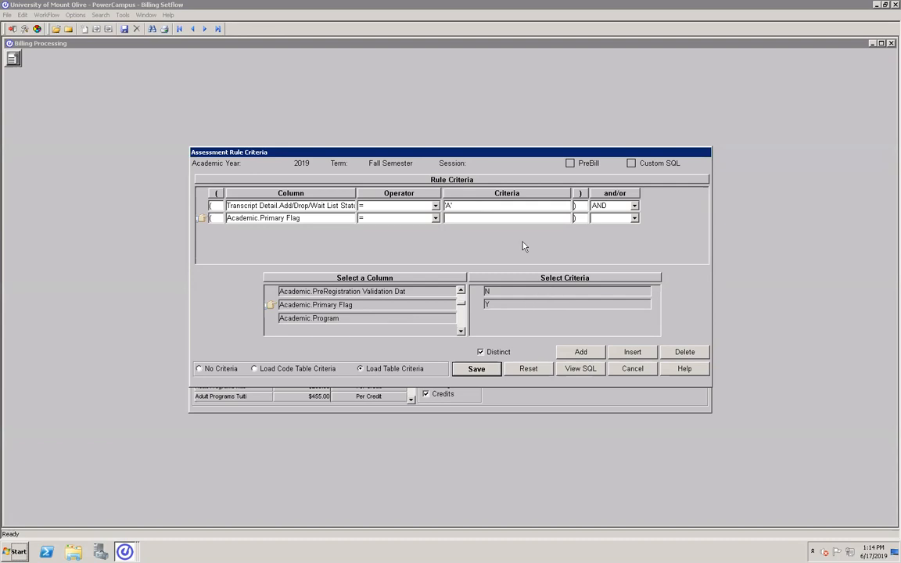
double_click(500, 305)
Try using Academic.Institution as the column of the second criterion
left_click(461, 291)
left_click(460, 292)
left_click(460, 292)
left_click(461, 292)
left_click(461, 292)
left_click(460, 291)
left_click(461, 292)
left_click(461, 292)
left_click(460, 292)
left_click(461, 291)
left_click(461, 292)
left_click(460, 292)
left_click(356, 318)
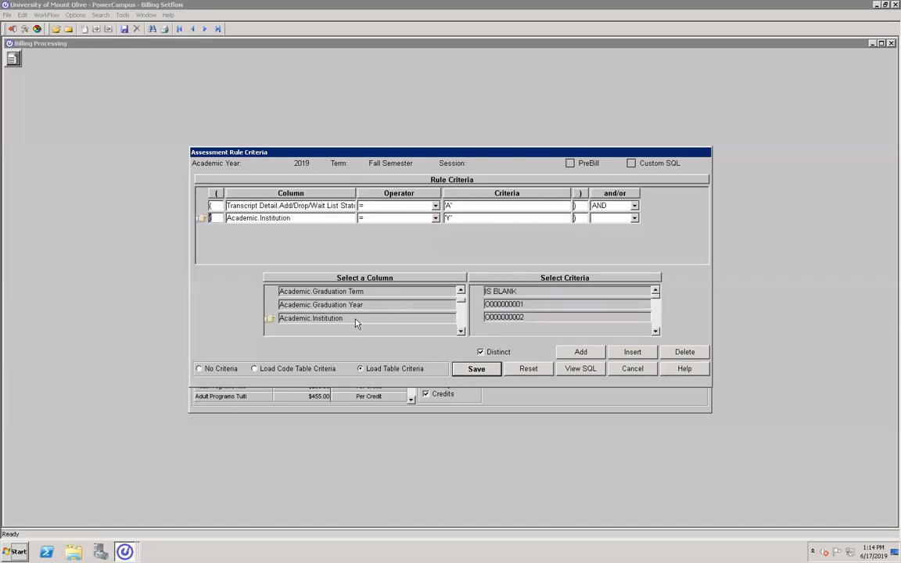
Return the second criterion's column to Academic.Primary Flag
left_click(461, 331)
left_click(461, 331)
left_click(460, 331)
left_click(460, 330)
left_click(461, 331)
left_click(460, 330)
left_click(352, 304)
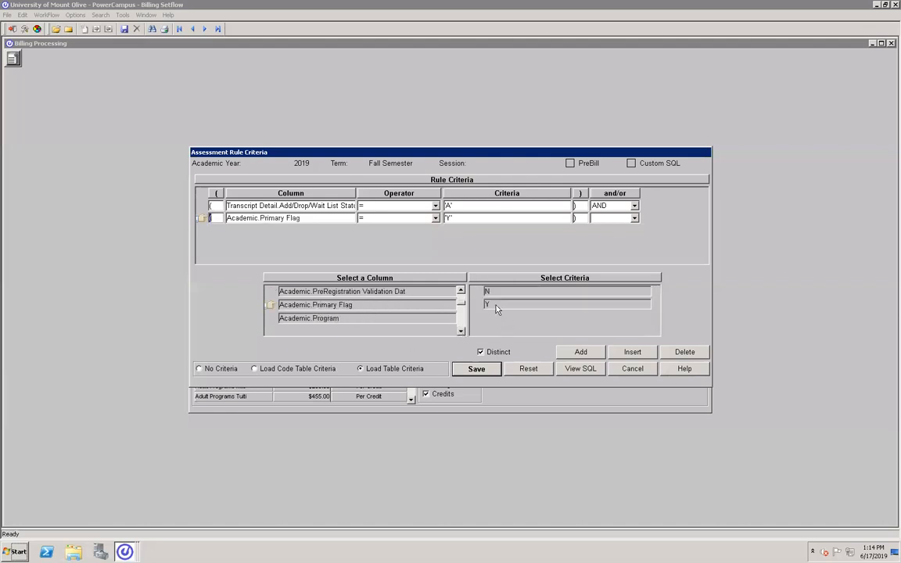
Add a third criterion requiring Academic.Institution to equal O000004677
left_click(580, 354)
left_click_drag(459, 292, 460, 294)
left_click(377, 306)
left_click_drag(656, 332, 657, 331)
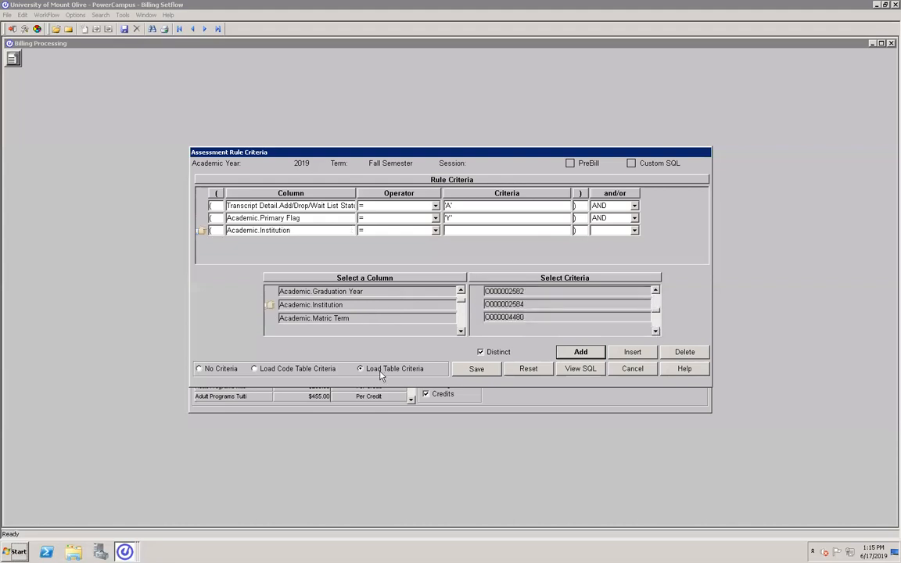
left_click(657, 331)
left_click(657, 331)
left_click(657, 331)
left_click(556, 293)
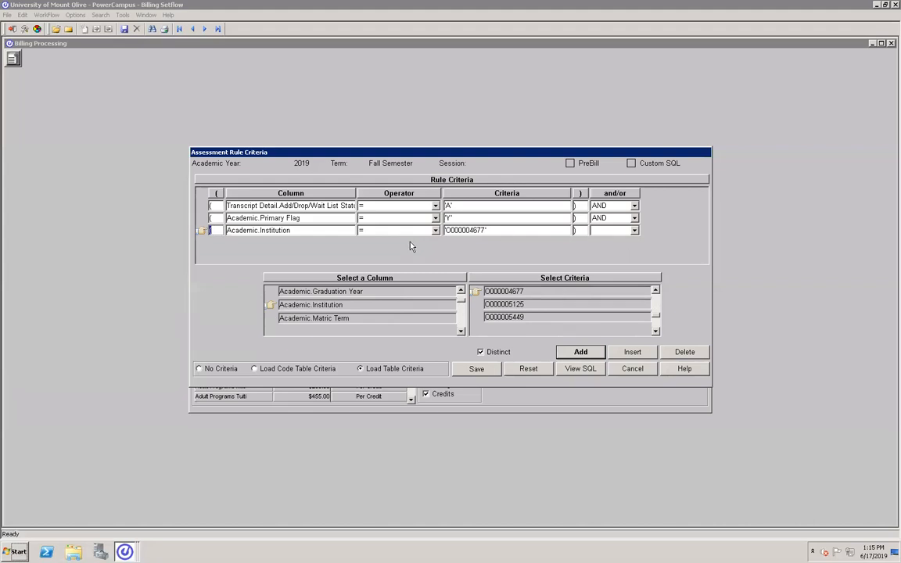
Add a fourth criterion using Academic.NonTraditional Program as its column
left_click(570, 356)
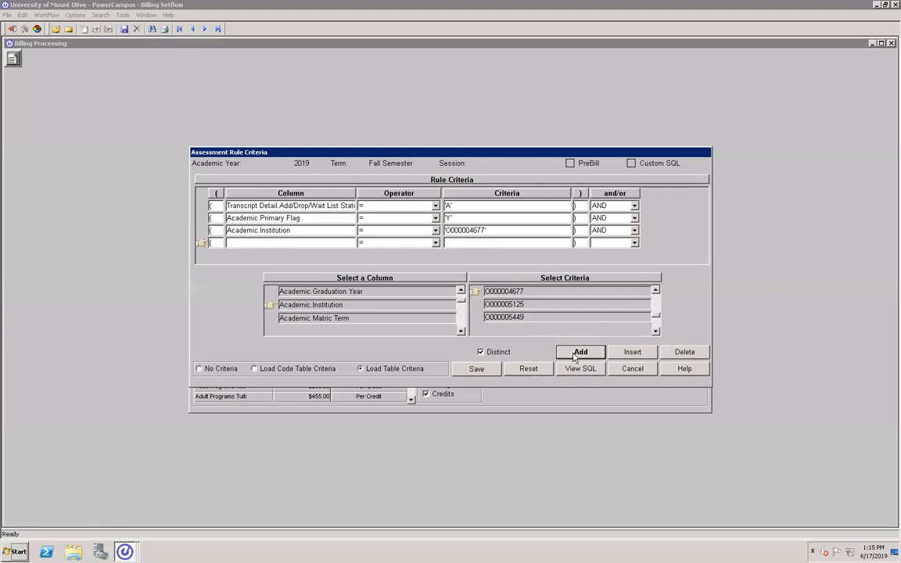
left_click(461, 330)
left_click(461, 331)
left_click(460, 331)
left_click(460, 331)
left_click(460, 331)
left_click(461, 331)
left_click(461, 331)
left_click(353, 292)
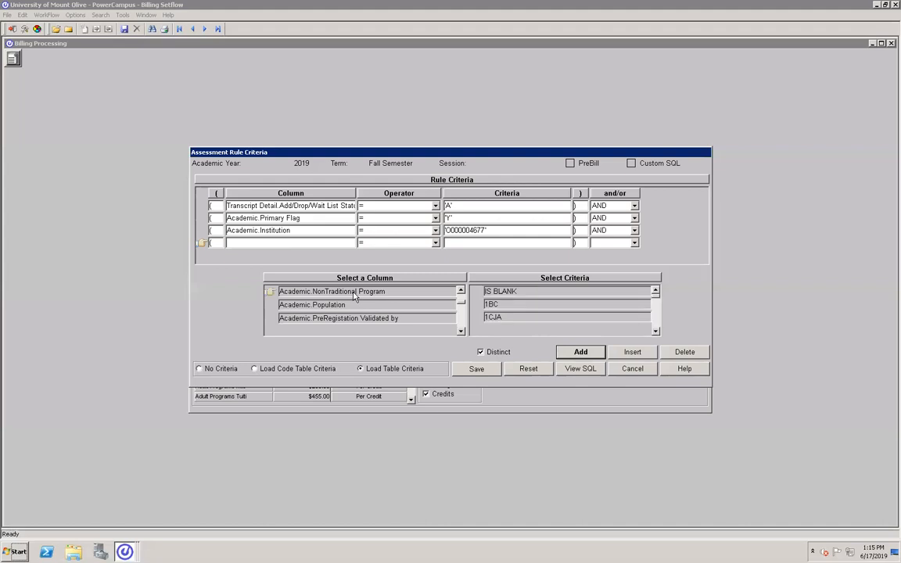
double_click(353, 293)
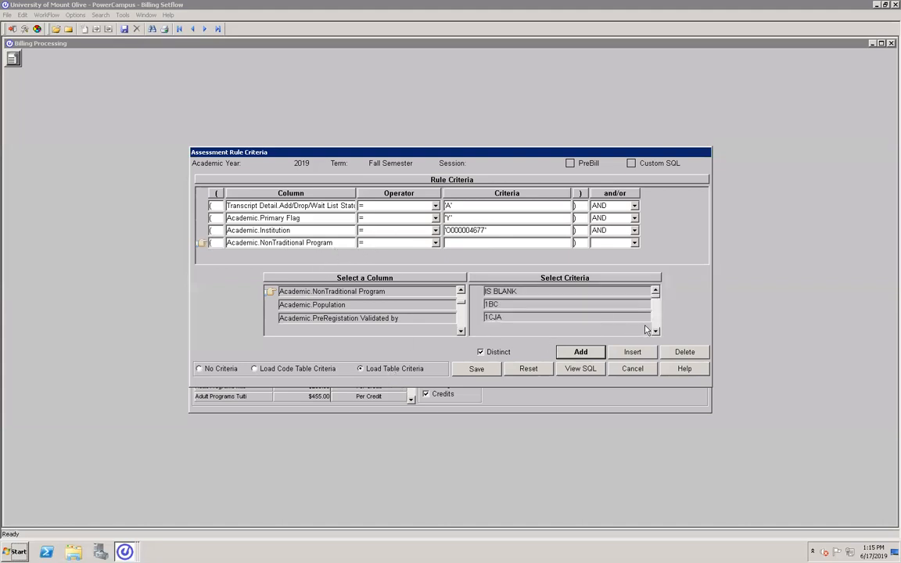
Set the fourth criterion's value to HHS029 and save the rule criteria
left_click_drag(656, 298, 657, 307)
left_click(657, 331)
left_click(654, 290)
left_click_drag(654, 291, 654, 291)
left_click(656, 332)
left_click(655, 332)
left_click(655, 331)
double_click(521, 318)
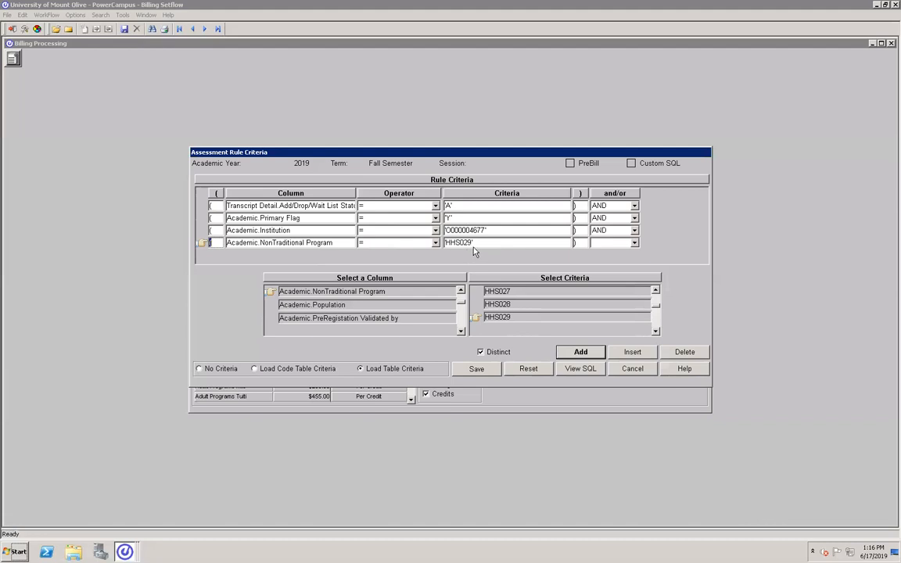
left_click(476, 370)
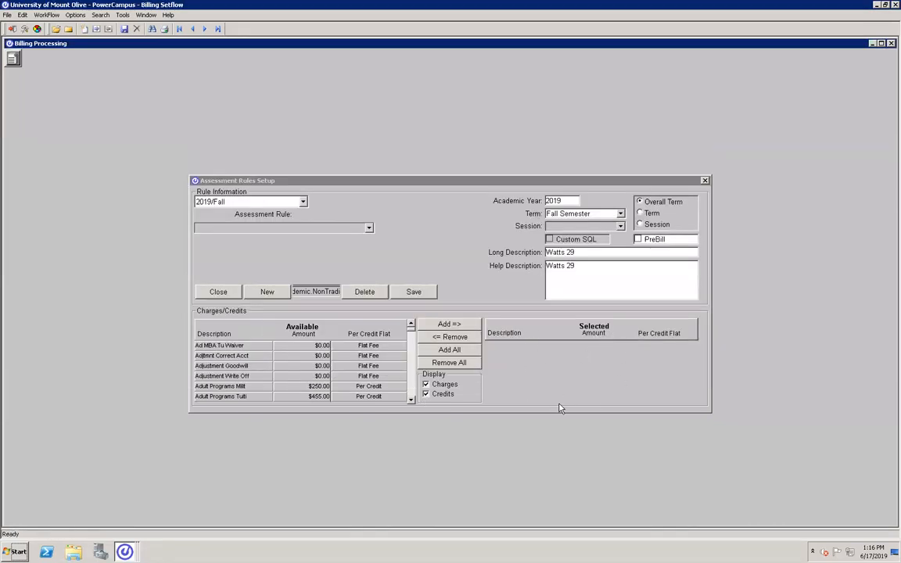
Add the Tuition Watts 29 charge to the rule's selected charges and save the assessment rule
left_click(411, 400)
left_click_drag(411, 329, 413, 385)
left_click(413, 400)
left_click(413, 400)
left_click(412, 401)
left_click(412, 401)
left_click(413, 401)
left_click(412, 400)
left_click(412, 400)
left_click(412, 400)
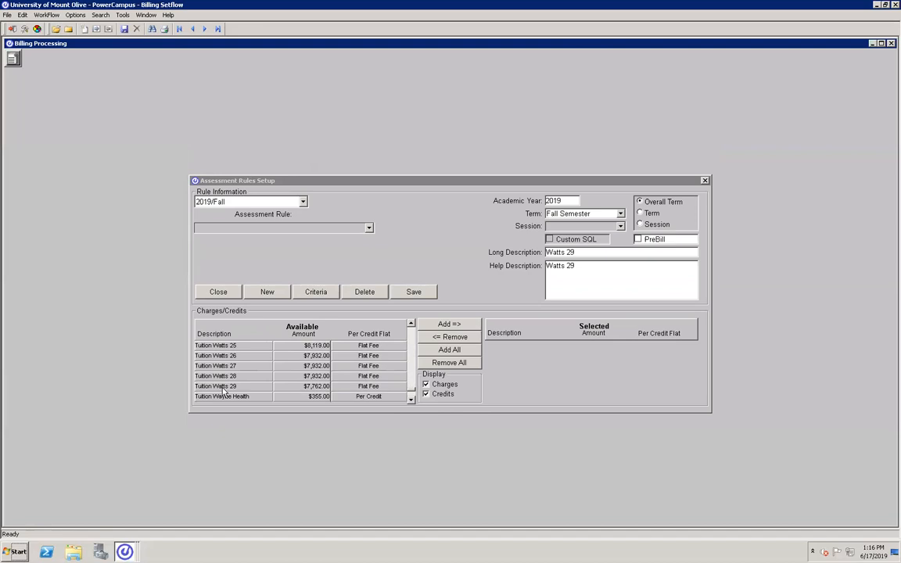
left_click(223, 388)
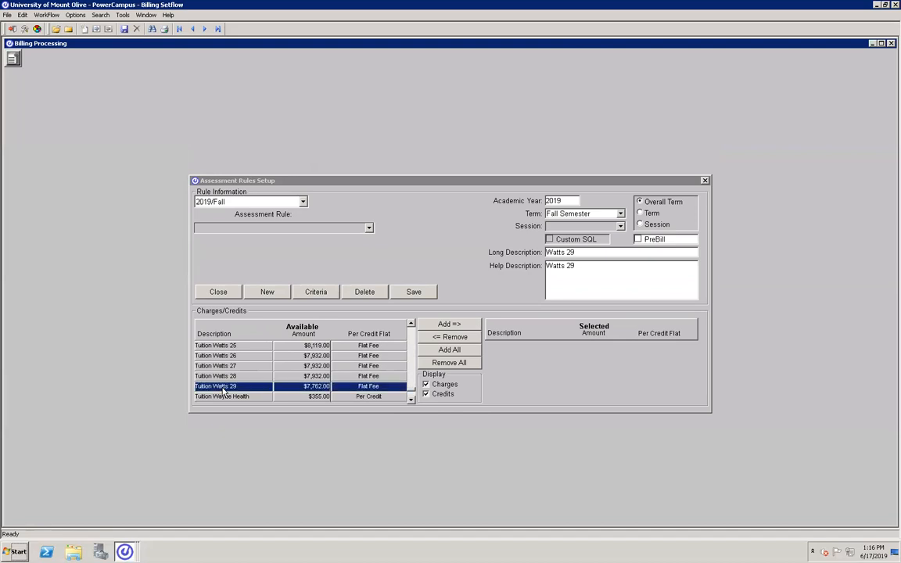
left_click(448, 324)
left_click(421, 294)
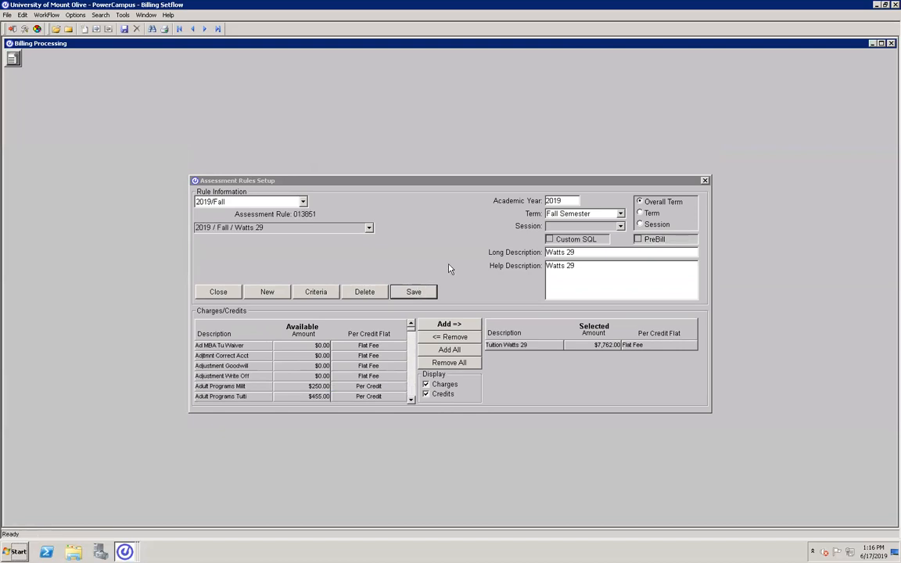
Review the 2019/Fall assessment rules one by one, from Adult Programs Tuition to Masters of Nursing, checking each rule's selected charges
left_click(368, 228)
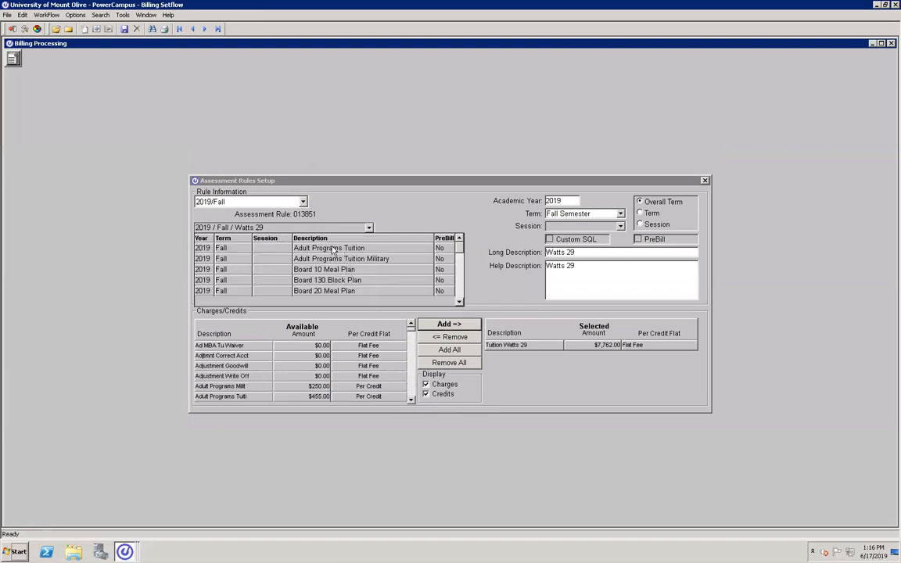
left_click(332, 248)
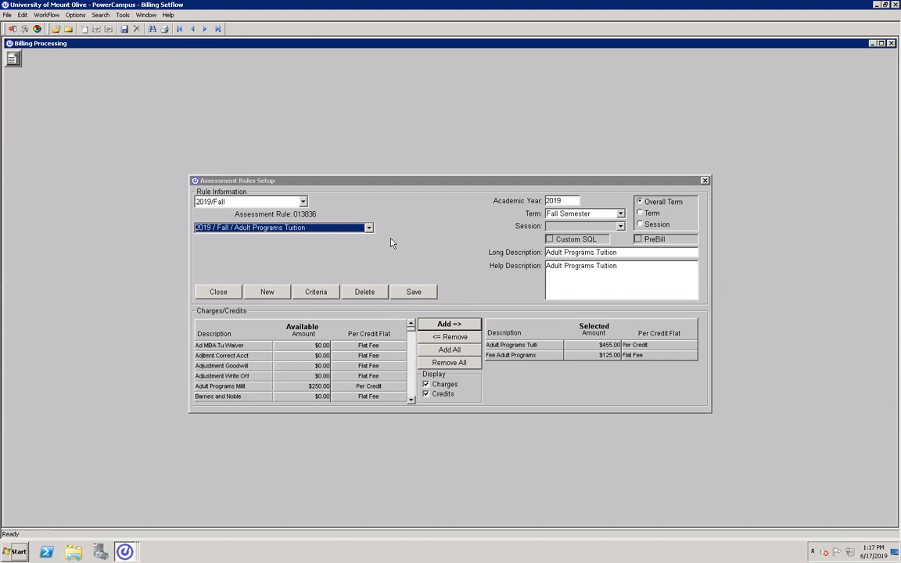
key("Down")
key("Down")
key("Down")
key("Down")
key("Down")
key("Down")
key("Down")
key("Down")
key("Down")
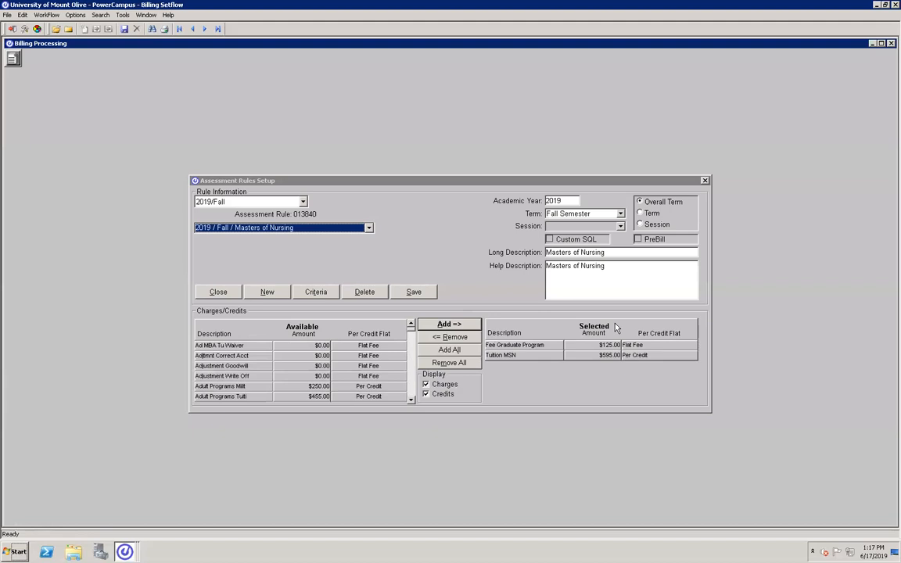